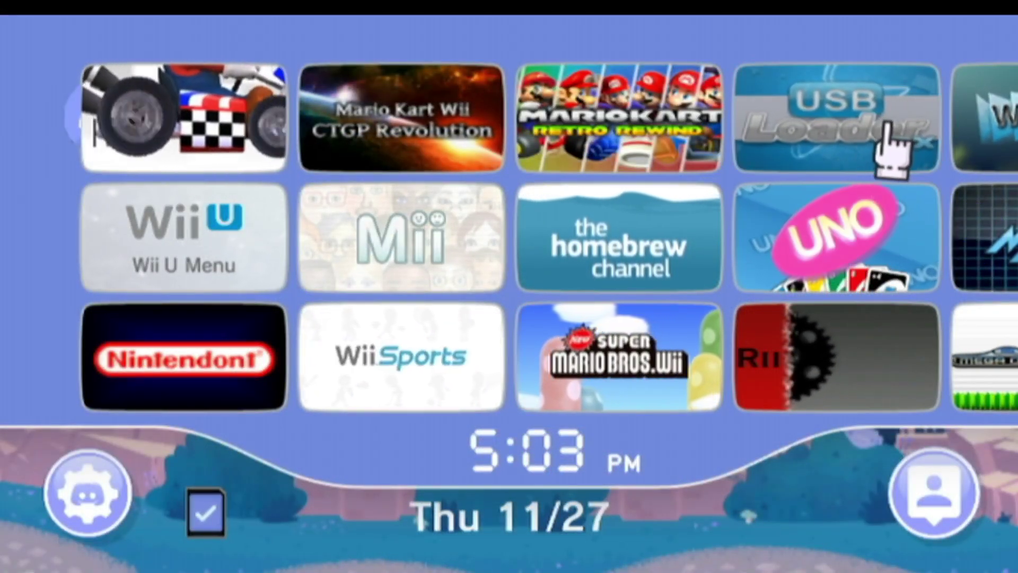
{"action": "left_click", "coordinate": [878, 159]}
{"action": "left_click", "coordinate": [448, 531]}
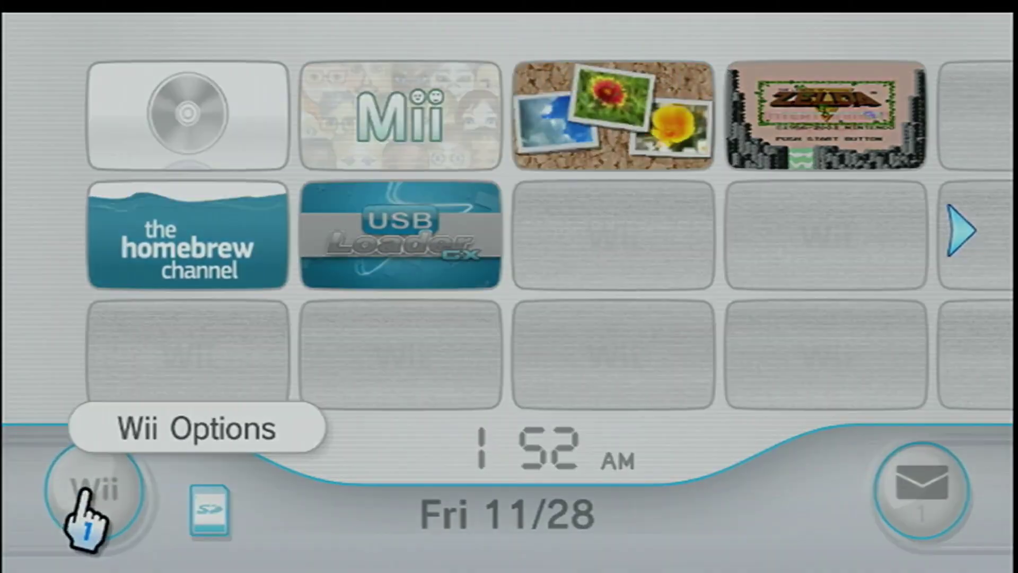
{"action": "left_click", "coordinate": [85, 503]}
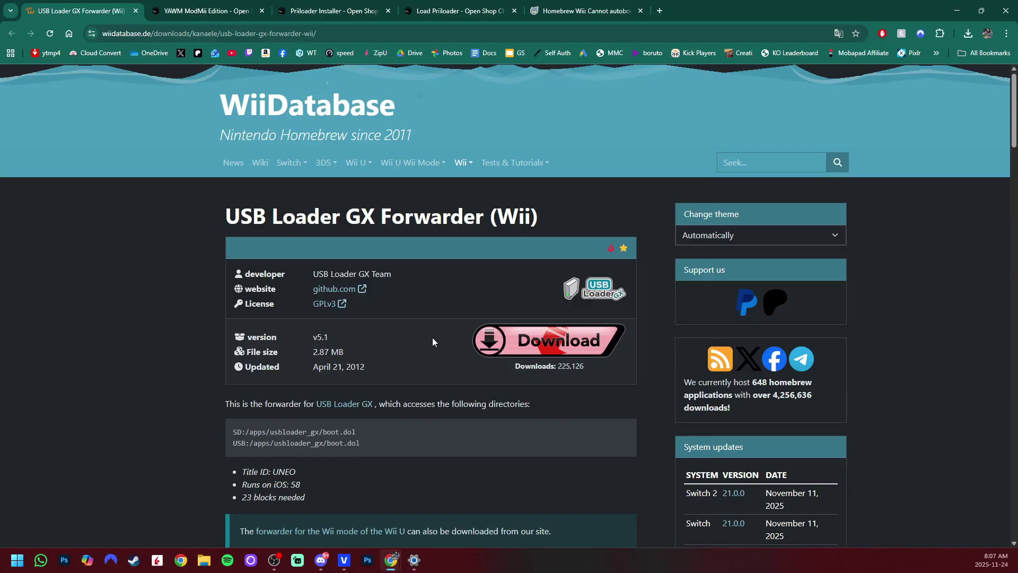
Download the USB Loader GX Forwarder (Wii) v5.1 from its WiiDatabase page
{"action": "left_click", "coordinate": [565, 378]}
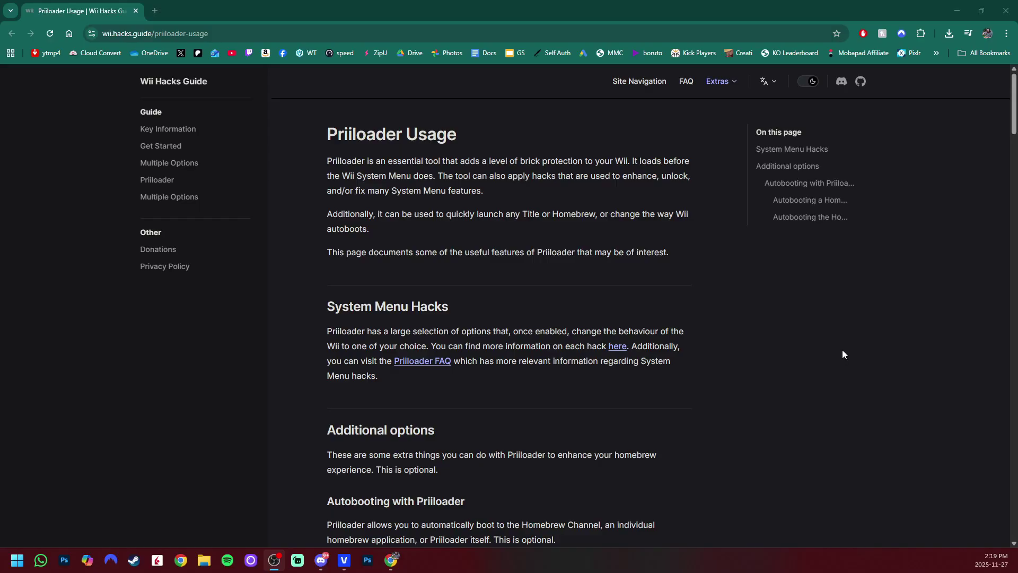
{"action": "scroll", "coordinate": [846, 354], "scroll_direction": "down", "scroll_amount": 7}
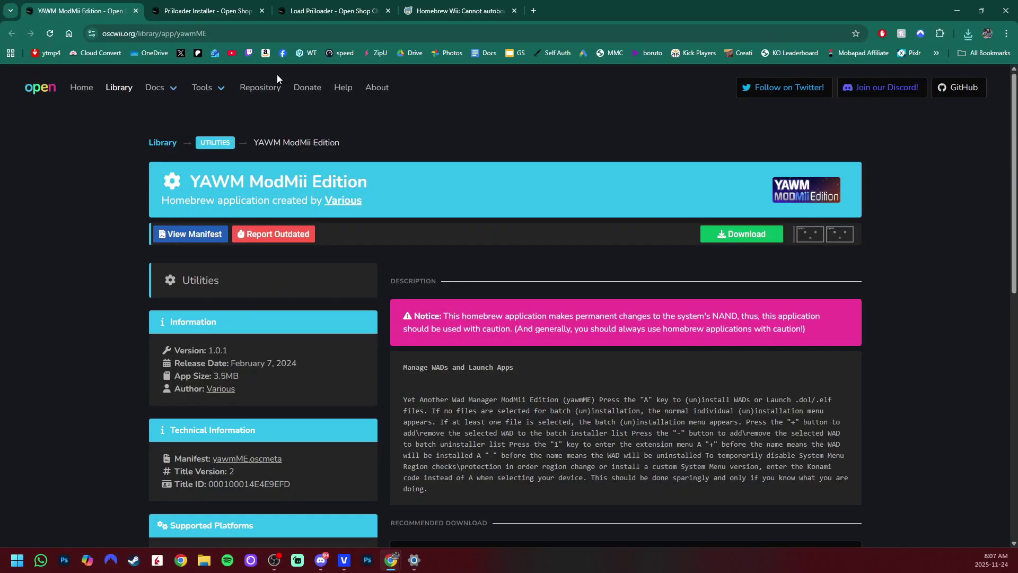
Download the recommended YAWM ModMii Edition ZIP from Open Shop Channel and close its page
{"action": "scroll", "coordinate": [407, 266], "scroll_direction": "down", "scroll_amount": 7}
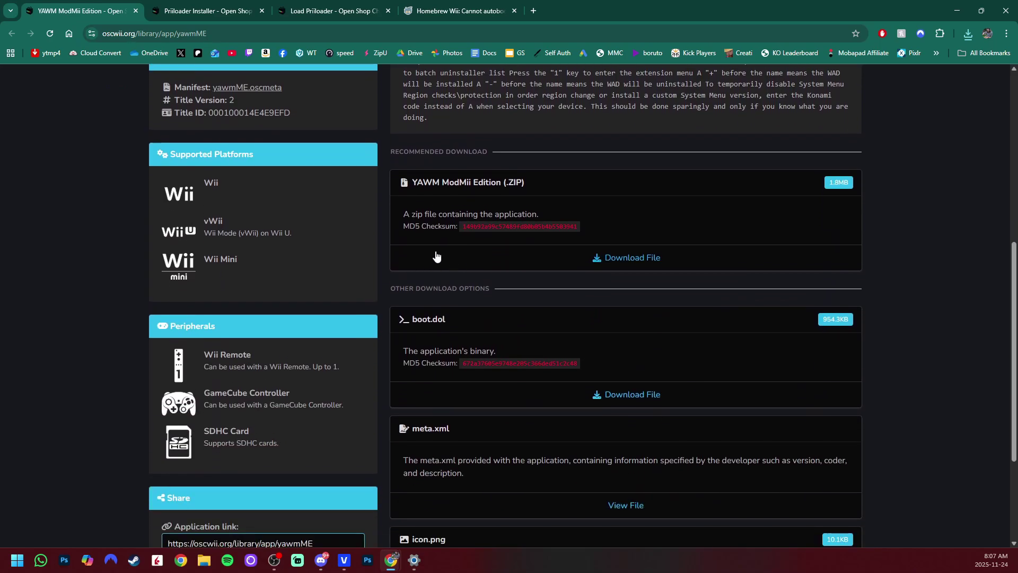
{"action": "left_click_drag", "start_coordinate": [412, 182], "coordinate": [500, 181]}
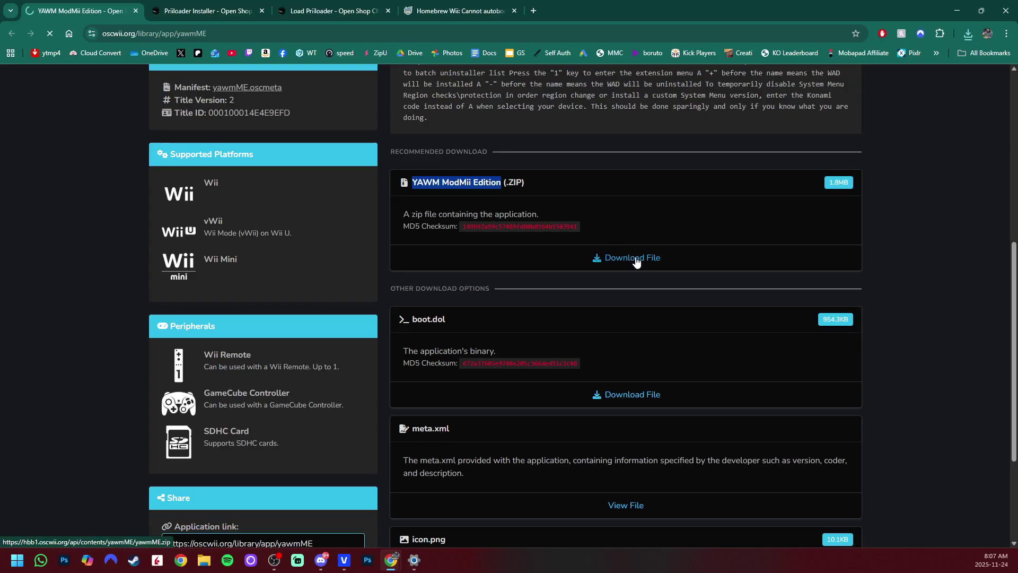
{"action": "scroll", "coordinate": [644, 290], "scroll_direction": "up", "scroll_amount": 7}
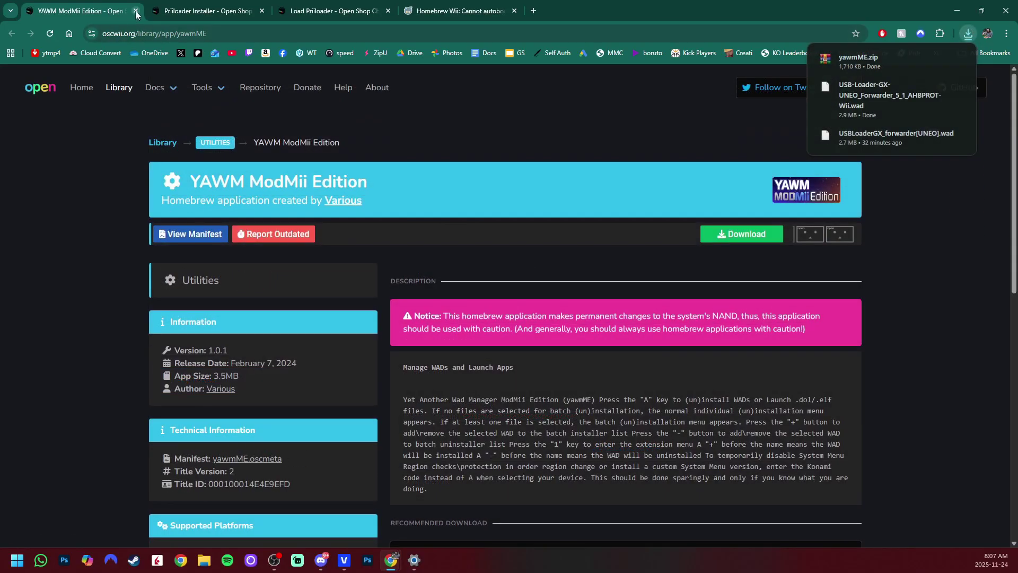
{"action": "left_click", "coordinate": [136, 11]}
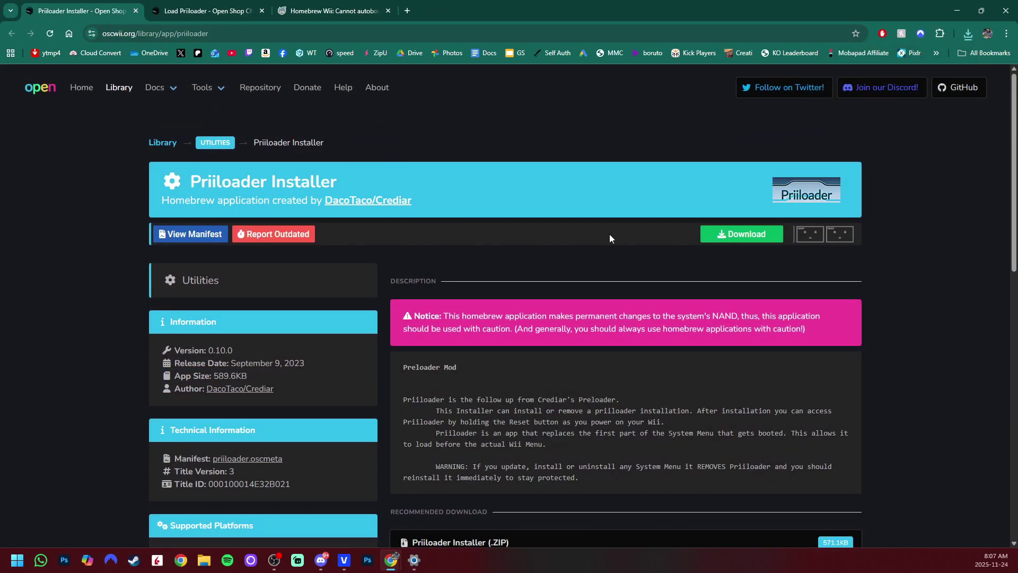
Download the recommended Priiloader Installer ZIP and close its page
{"action": "scroll", "coordinate": [607, 243], "scroll_direction": "down", "scroll_amount": 6}
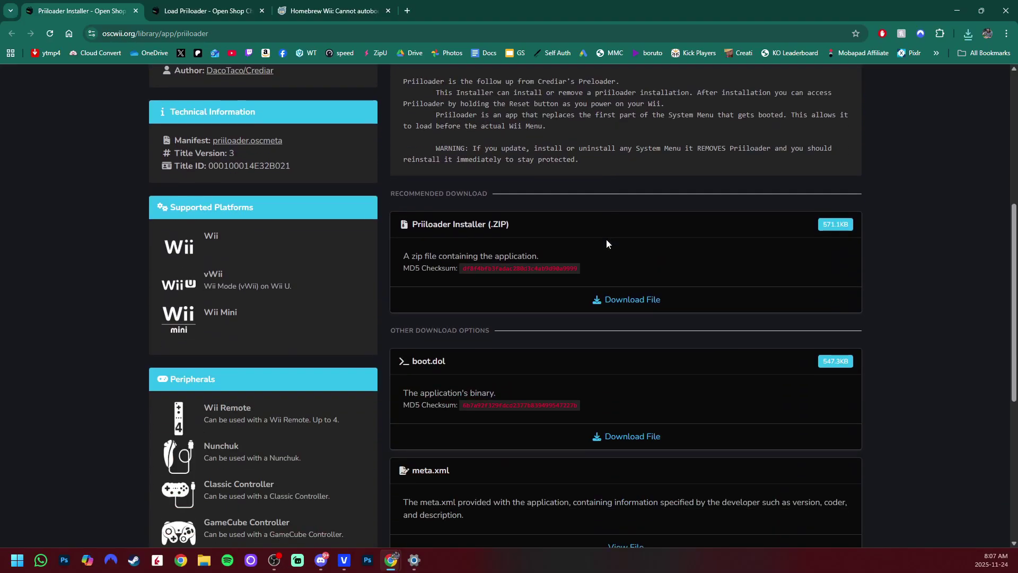
{"action": "left_click", "coordinate": [624, 301]}
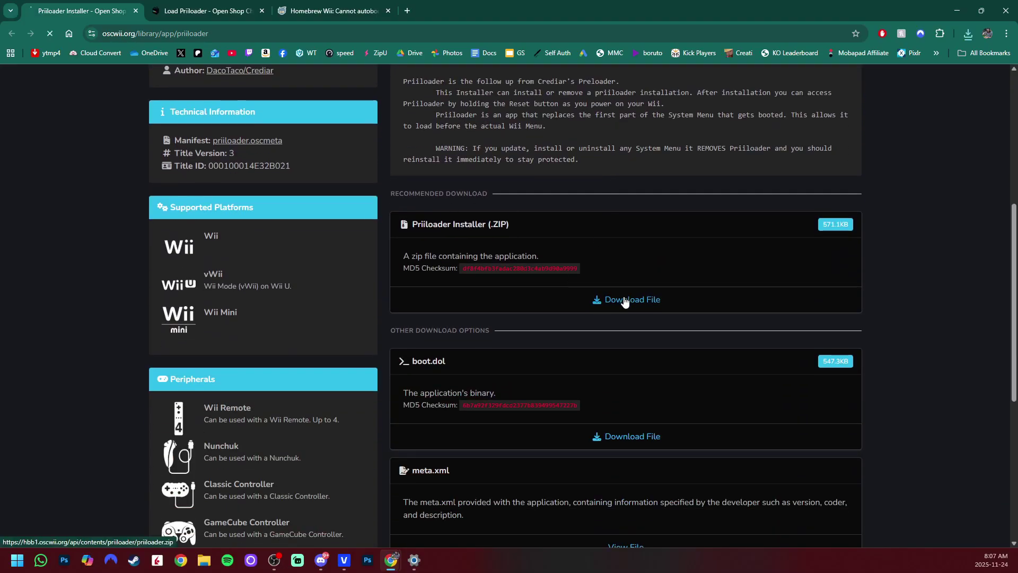
{"action": "left_click", "coordinate": [136, 12]}
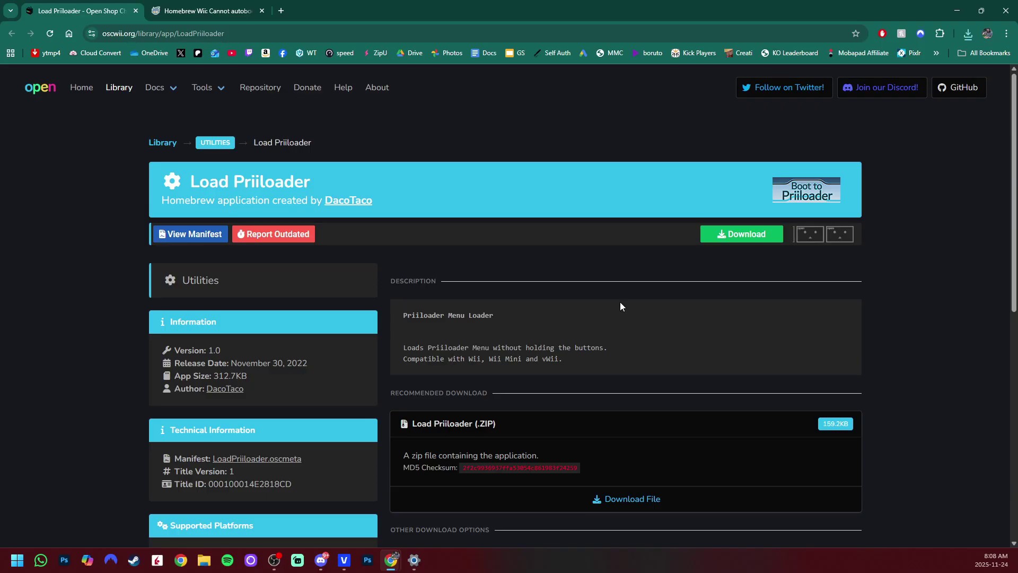
Download the recommended Load Priiloader ZIP and minimize the browser
{"action": "scroll", "coordinate": [698, 316], "scroll_direction": "down", "scroll_amount": 2}
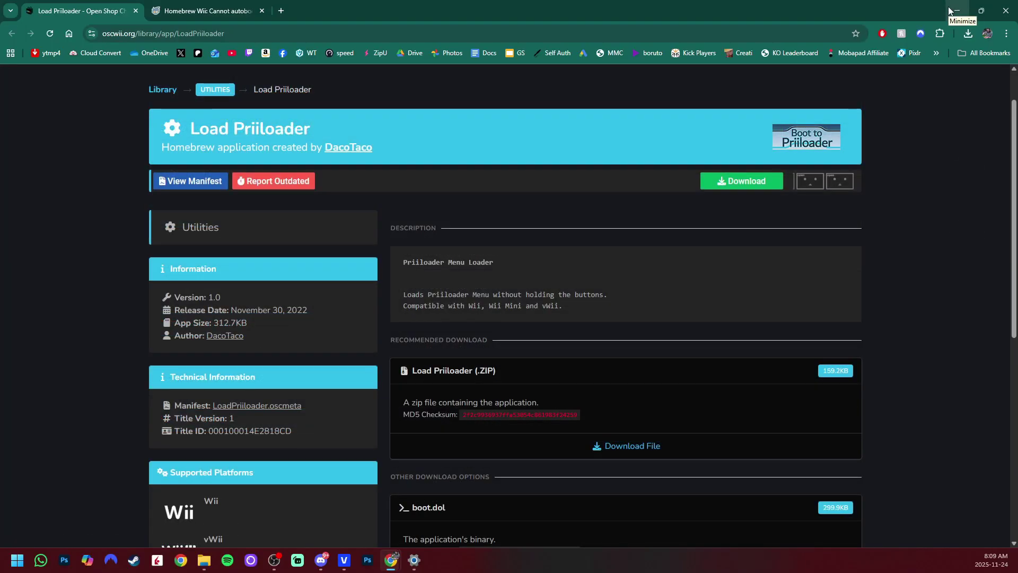
{"action": "left_click", "coordinate": [951, 11]}
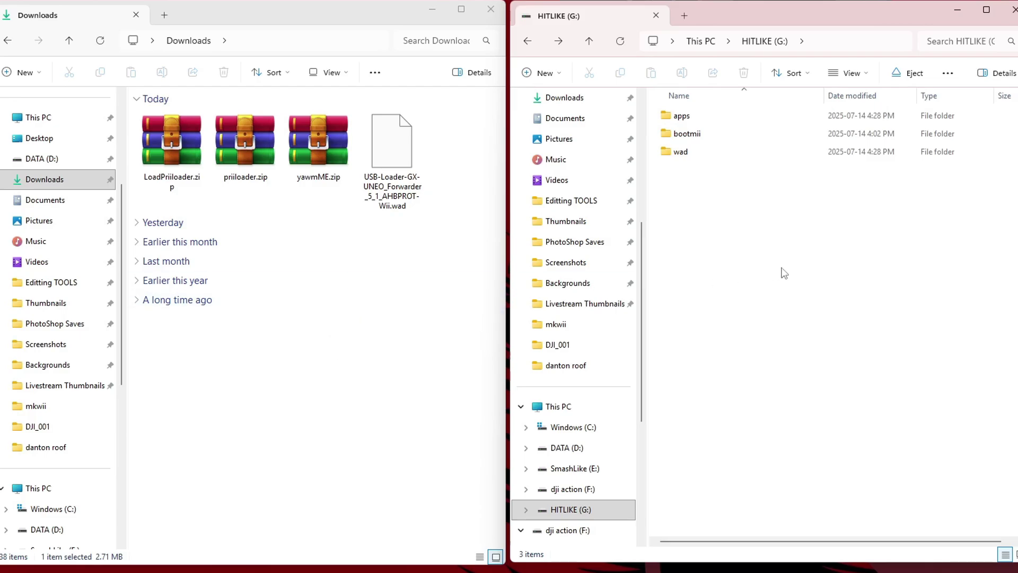
Copy the USB Loader GX forwarder WAD from Downloads into the wad folder on the HITLIKE (G:) drive, and delete the downloaded original
{"action": "left_click", "coordinate": [387, 151]}
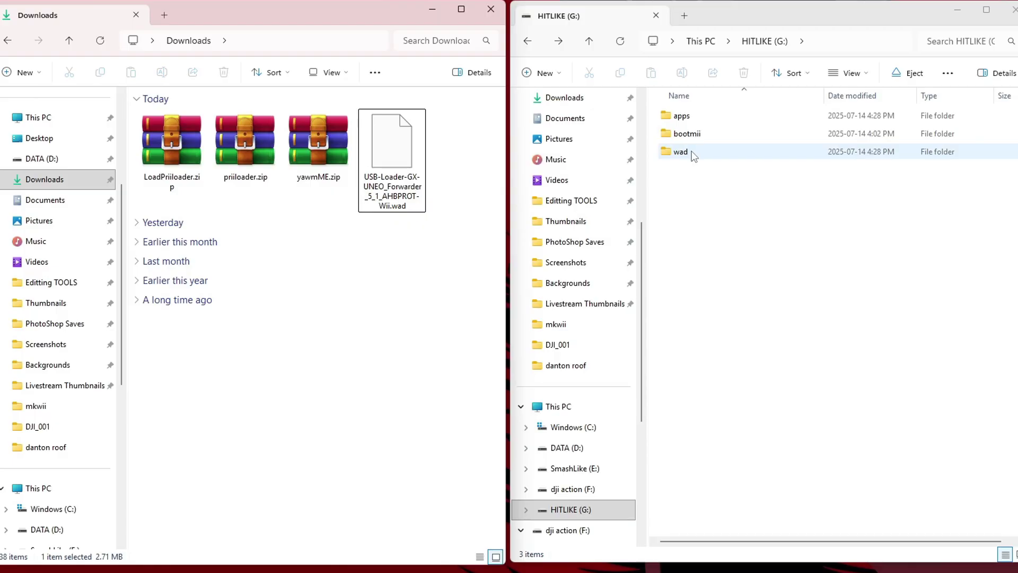
{"action": "double_click", "coordinate": [684, 153]}
{"action": "left_click", "coordinate": [390, 162]}
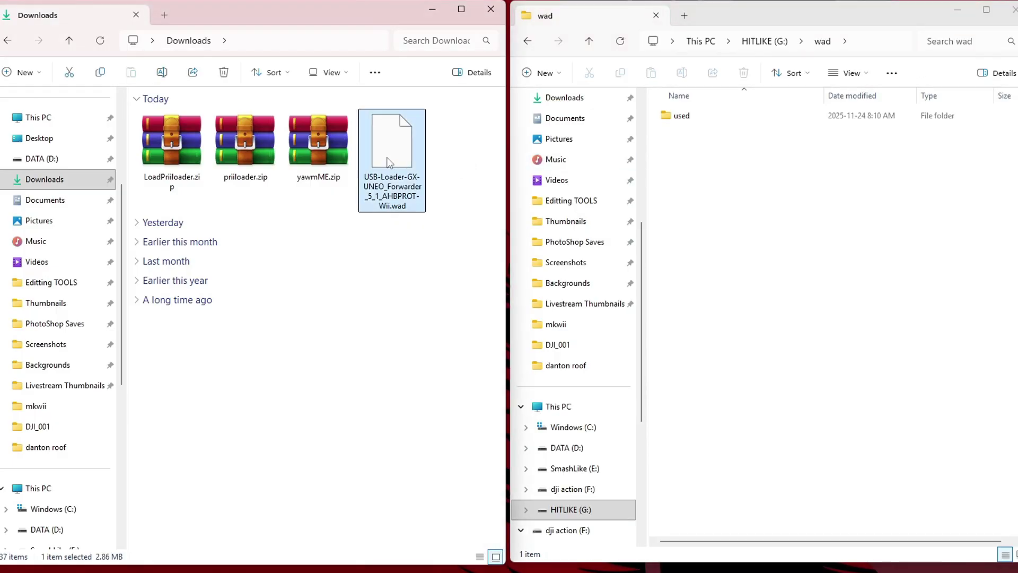
{"action": "left_click_drag", "start_coordinate": [390, 162], "coordinate": [751, 207]}
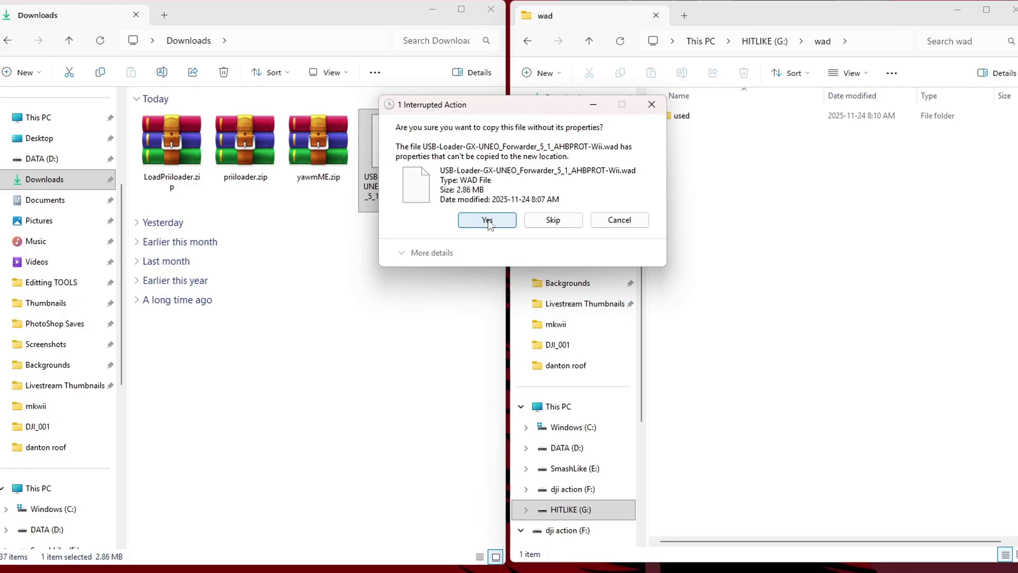
{"action": "left_click", "coordinate": [488, 220]}
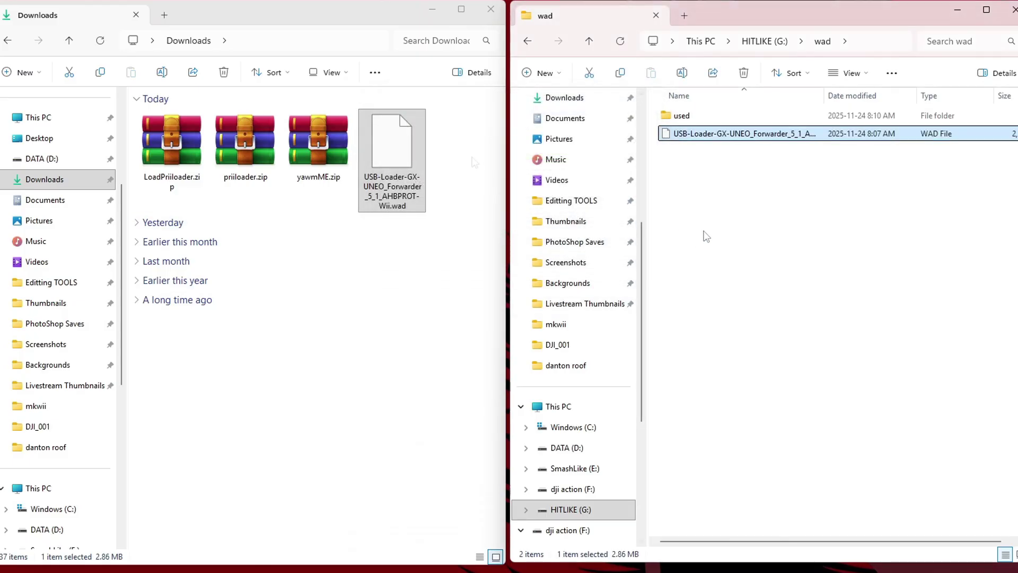
{"action": "left_click", "coordinate": [406, 163]}
{"action": "key", "text": "Delete"}
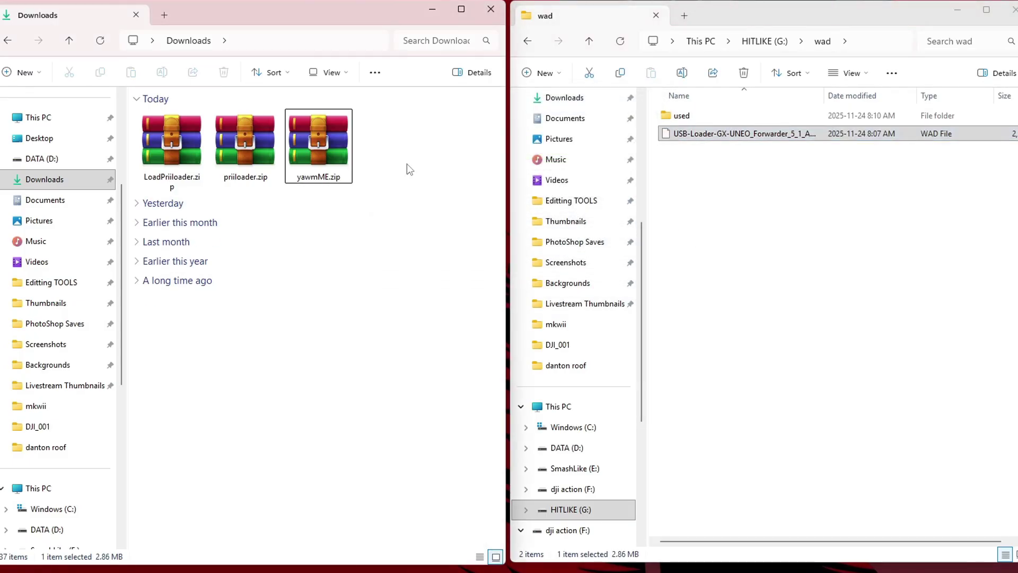
Extract the apps folder from yawmME.zip to the root of HITLIKE (G:), replacing files with the same names, and delete the archive
{"action": "left_click", "coordinate": [529, 42]}
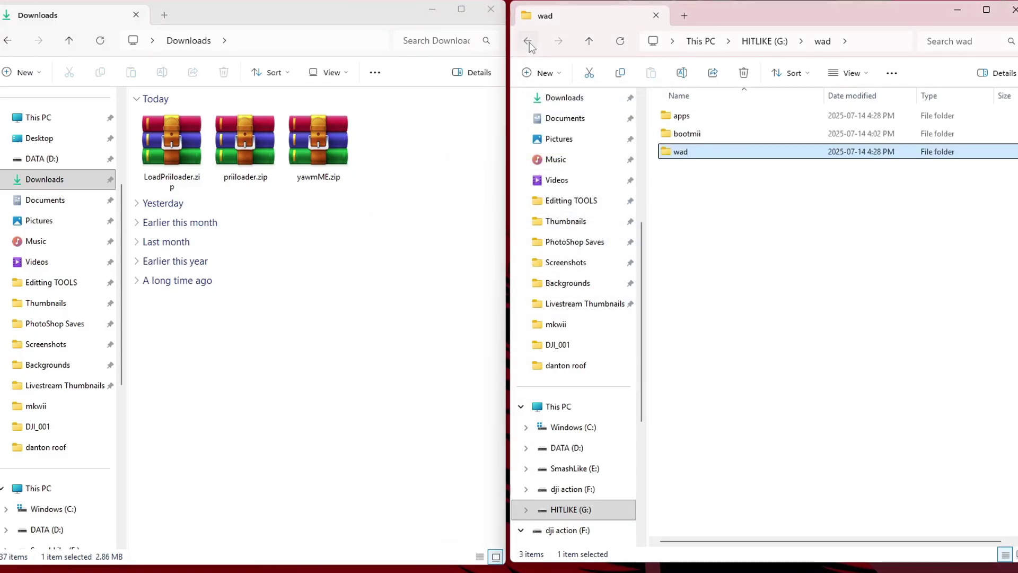
{"action": "left_click", "coordinate": [331, 144]}
{"action": "double_click", "coordinate": [319, 143]}
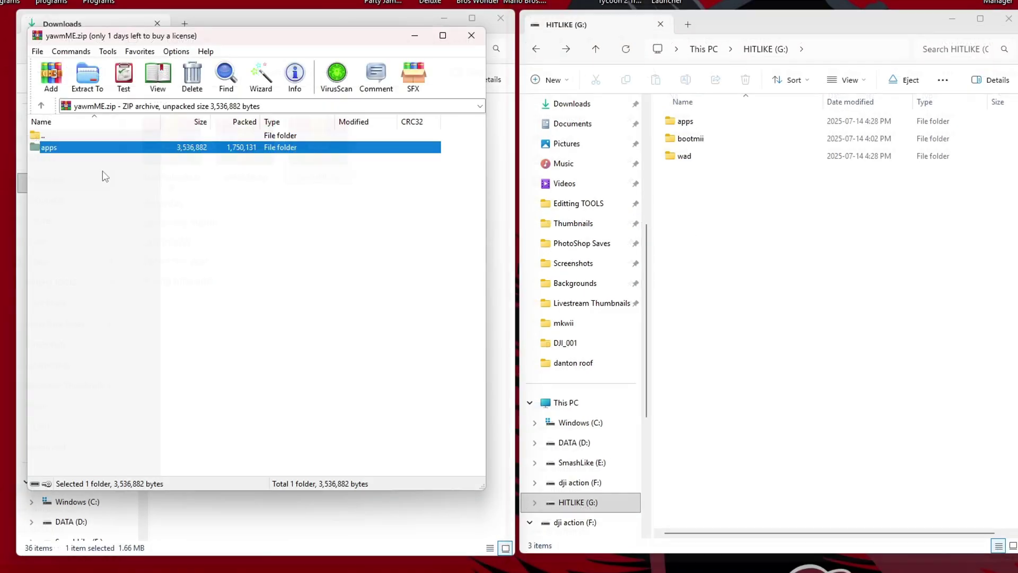
{"action": "left_click_drag", "start_coordinate": [734, 232], "coordinate": [777, 263]}
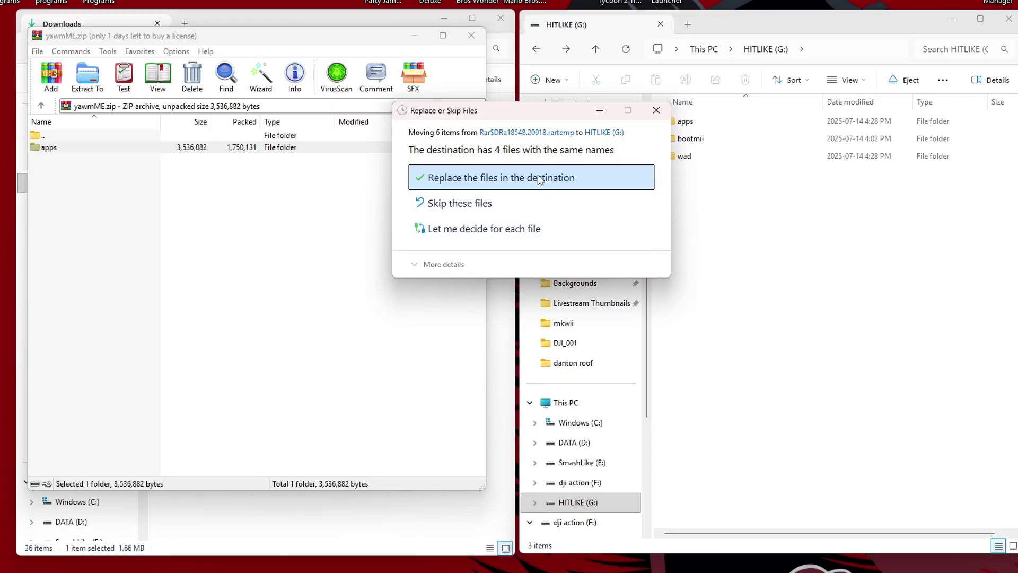
{"action": "left_click", "coordinate": [537, 175]}
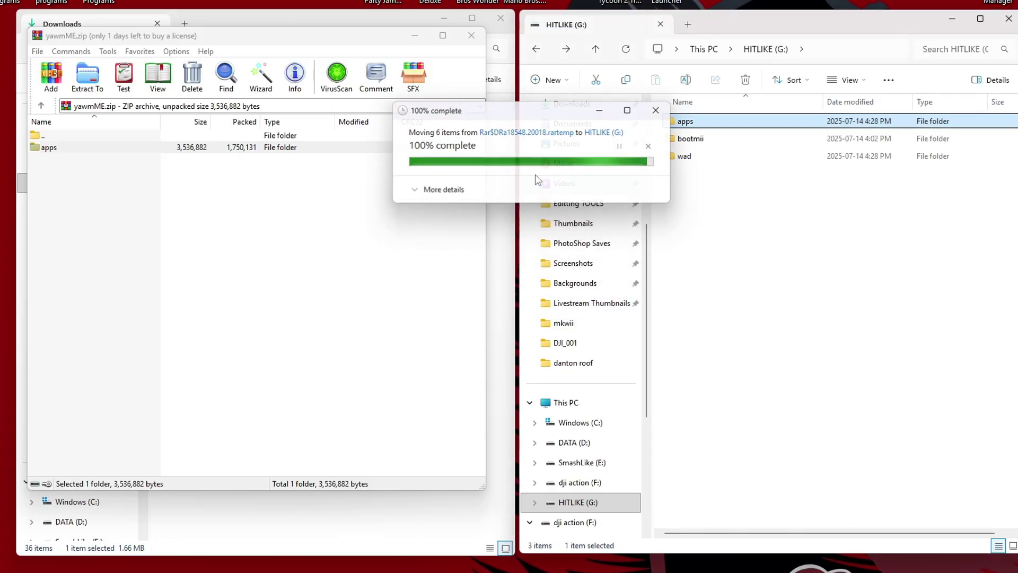
{"action": "left_click", "coordinate": [470, 36]}
{"action": "left_click", "coordinate": [353, 162]}
{"action": "key", "text": "Delete"}
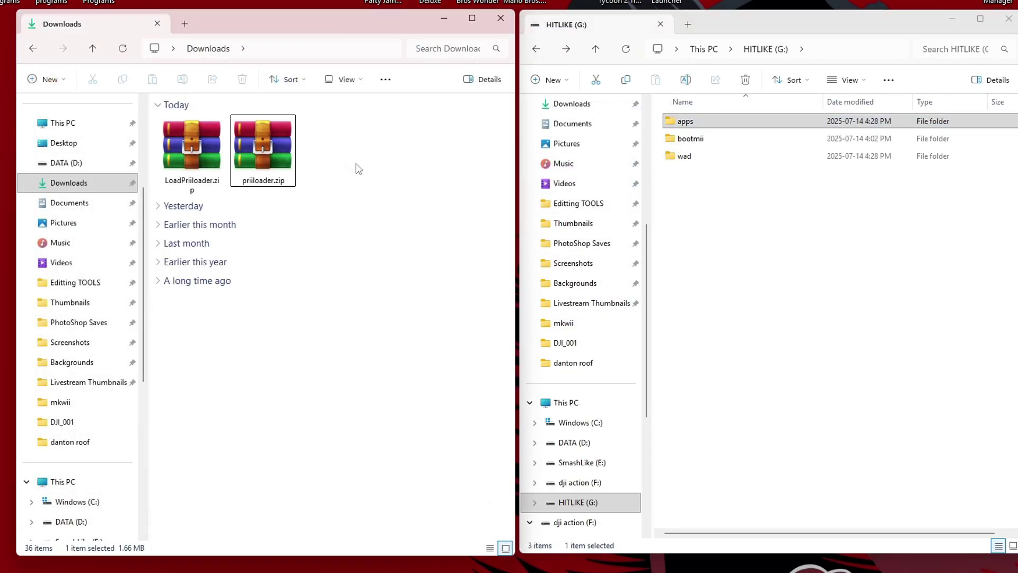
Extract the apps folder from priiloader.zip to the root of HITLIKE (G:), and delete the archive
{"action": "double_click", "coordinate": [269, 150]}
{"action": "left_click", "coordinate": [58, 148]}
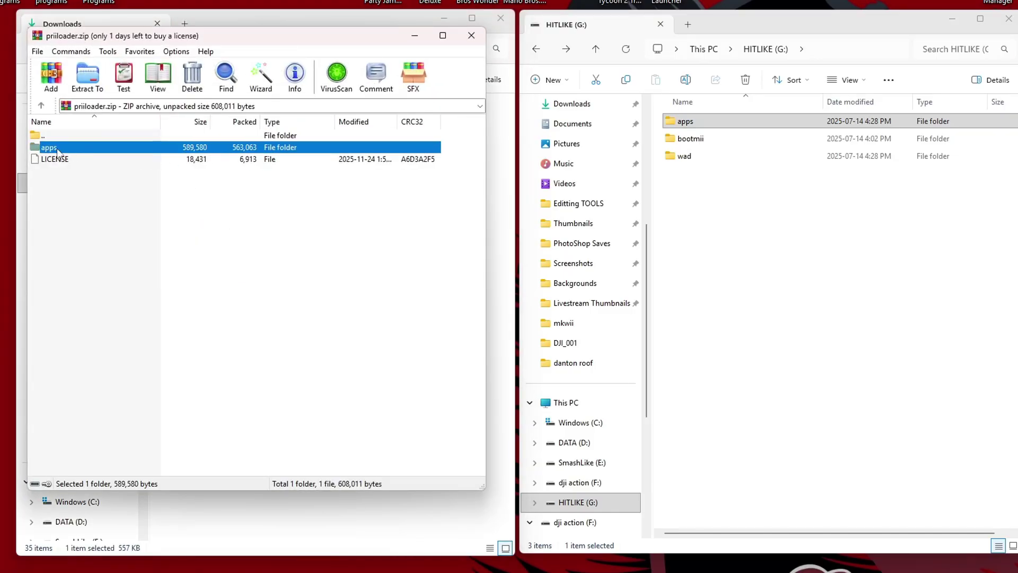
{"action": "left_click_drag", "start_coordinate": [698, 238], "coordinate": [769, 266]}
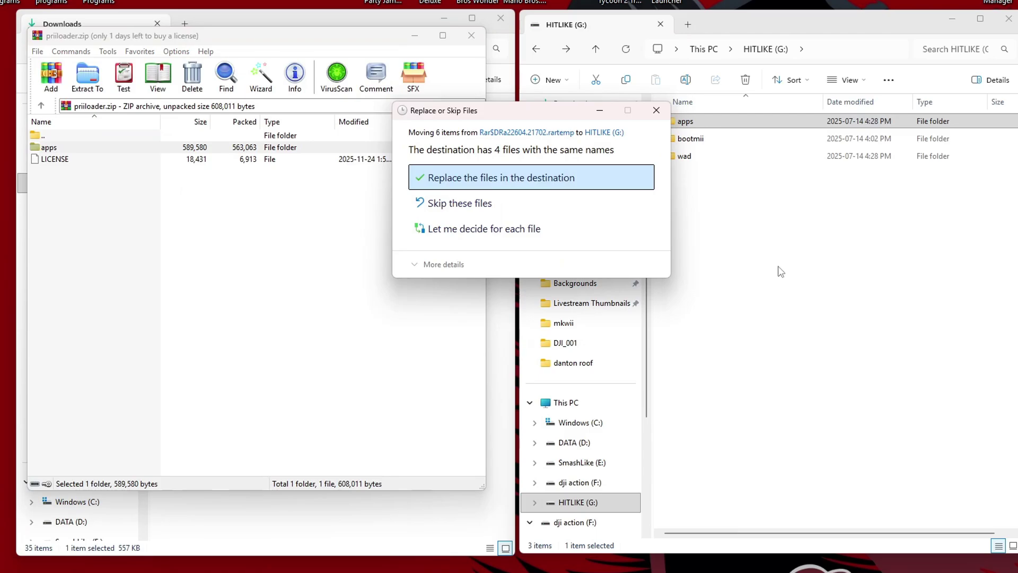
{"action": "left_click", "coordinate": [566, 202]}
{"action": "left_click", "coordinate": [471, 36]}
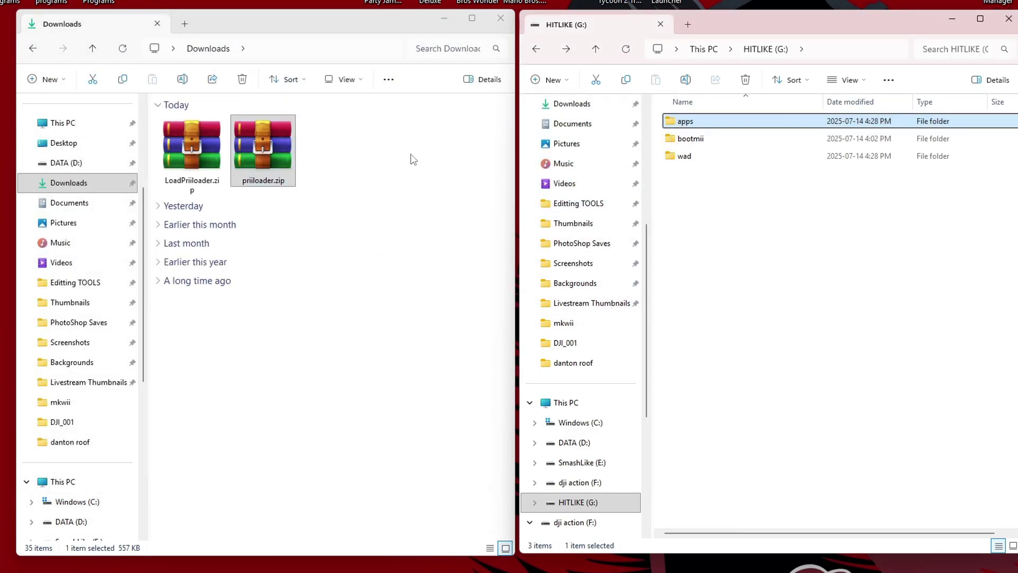
{"action": "left_click", "coordinate": [265, 149]}
{"action": "key", "text": "Delete"}
Extract the apps folder from LoadPriiloader.zip to the root of HITLIKE (G:), replacing files with the same names, and close the archive
{"action": "double_click", "coordinate": [200, 159]}
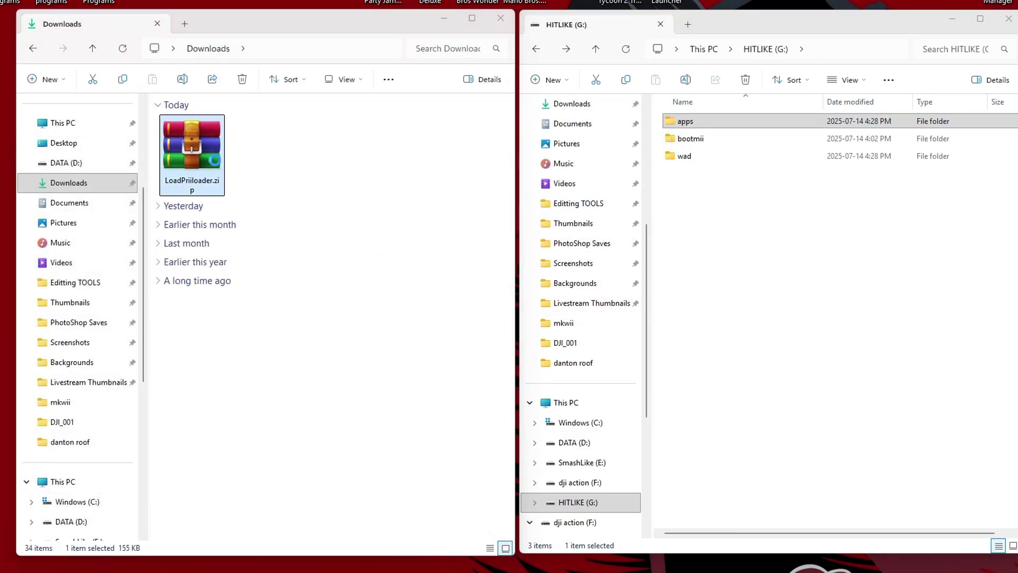
{"action": "left_click", "coordinate": [84, 149]}
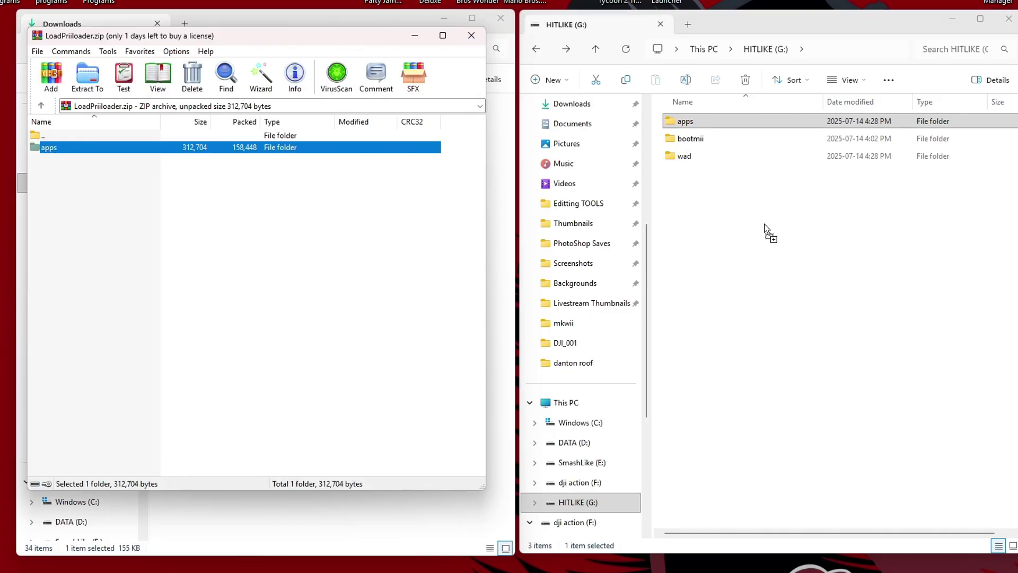
{"action": "left_click_drag", "start_coordinate": [764, 223], "coordinate": [778, 229]}
{"action": "left_click", "coordinate": [523, 186]}
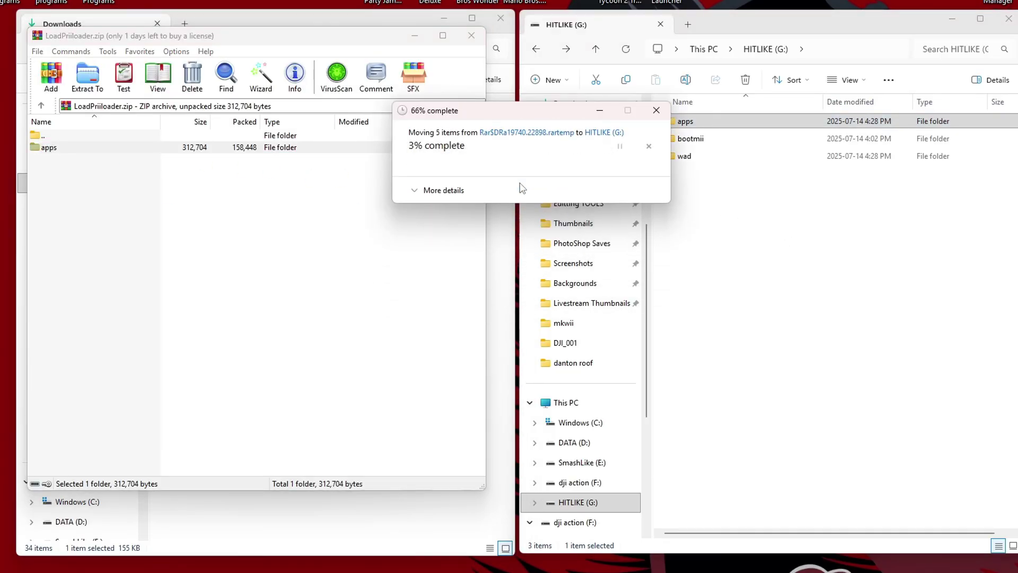
{"action": "key", "text": "Escape"}
{"action": "key", "text": "ctrl+w"}
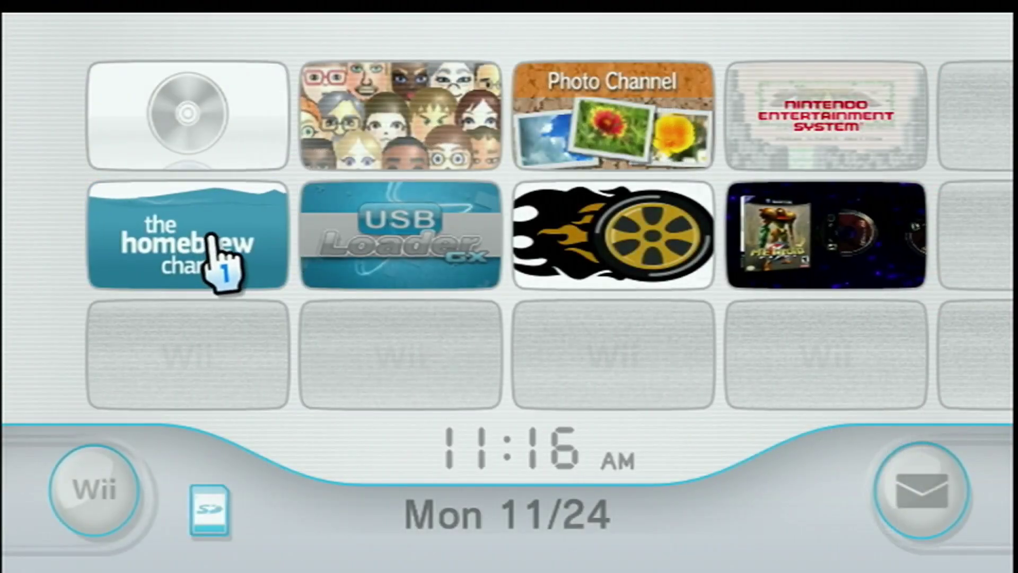
Open the Homebrew Channel on the Wii and install Priiloader v0.10.0 with the Priiloader Installer
{"action": "left_click", "coordinate": [216, 256]}
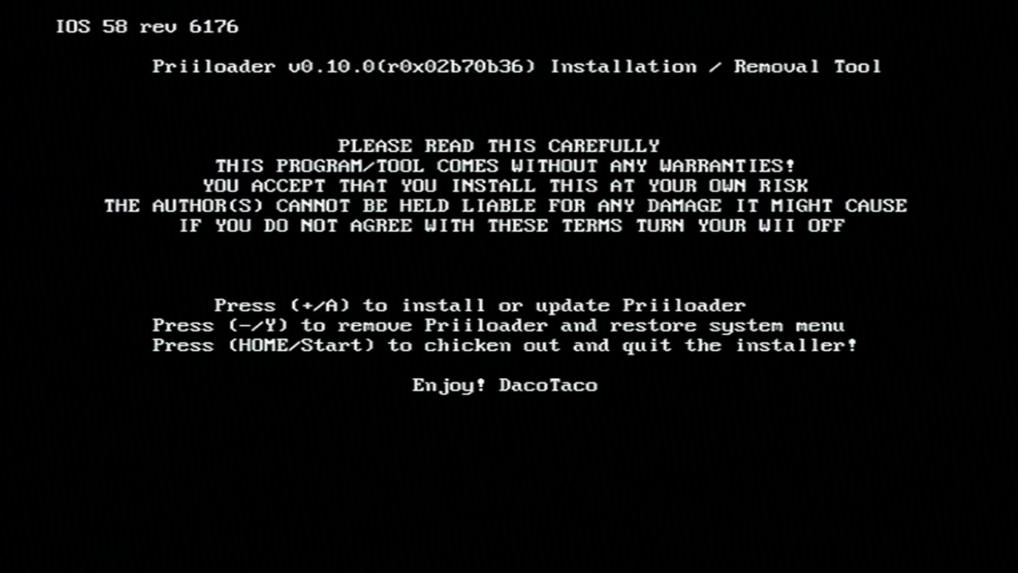
{"action": "key", "text": "Return"}
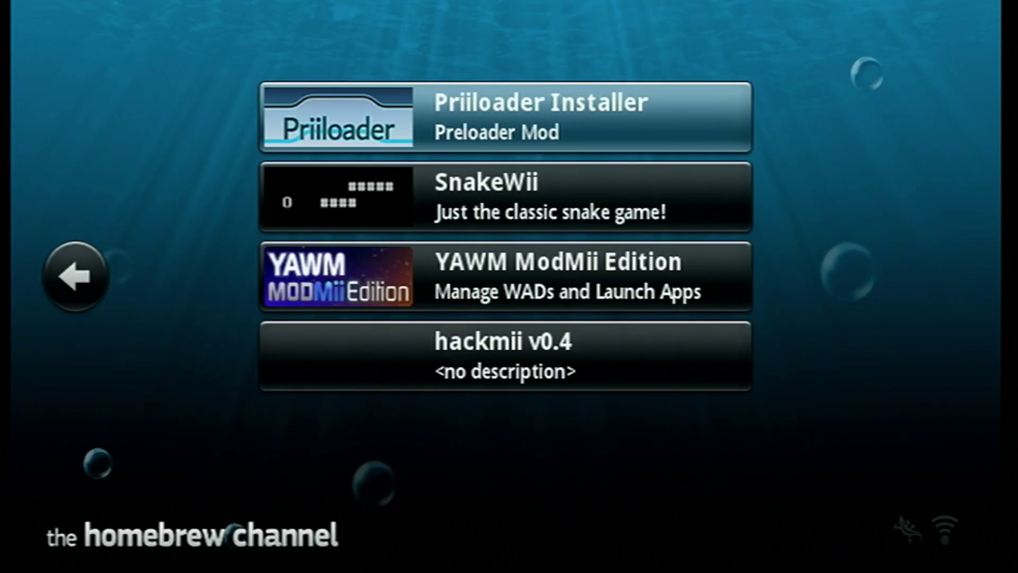
Launch YAWM ModMii Edition from the Homebrew Channel and open the wad folder with Wii SD Slot as the source device
{"action": "key", "text": "Down"}
{"action": "key", "text": "Down"}
{"action": "key", "text": "Return"}
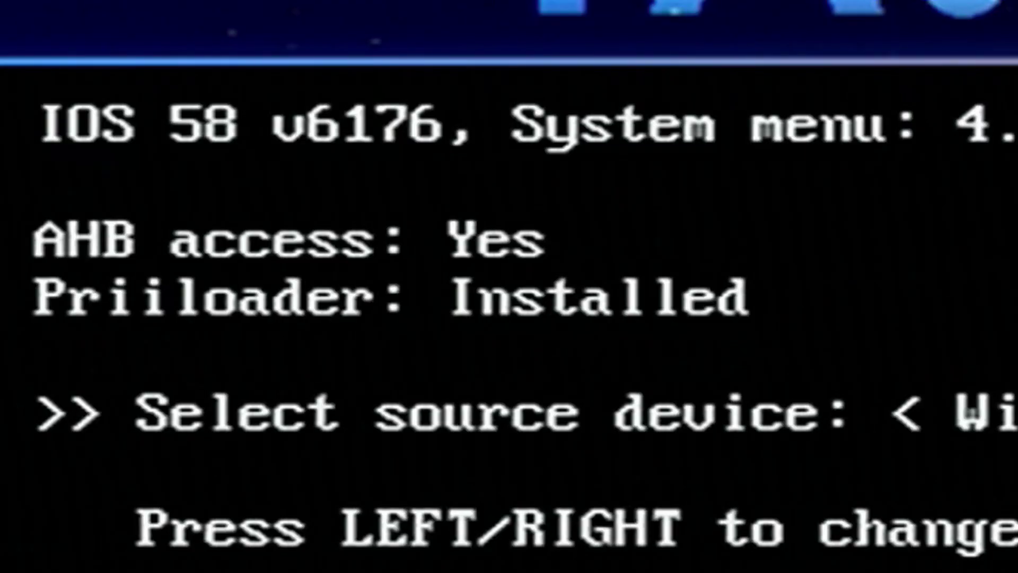
{"action": "key", "text": "Right"}
{"action": "key", "text": "Left"}
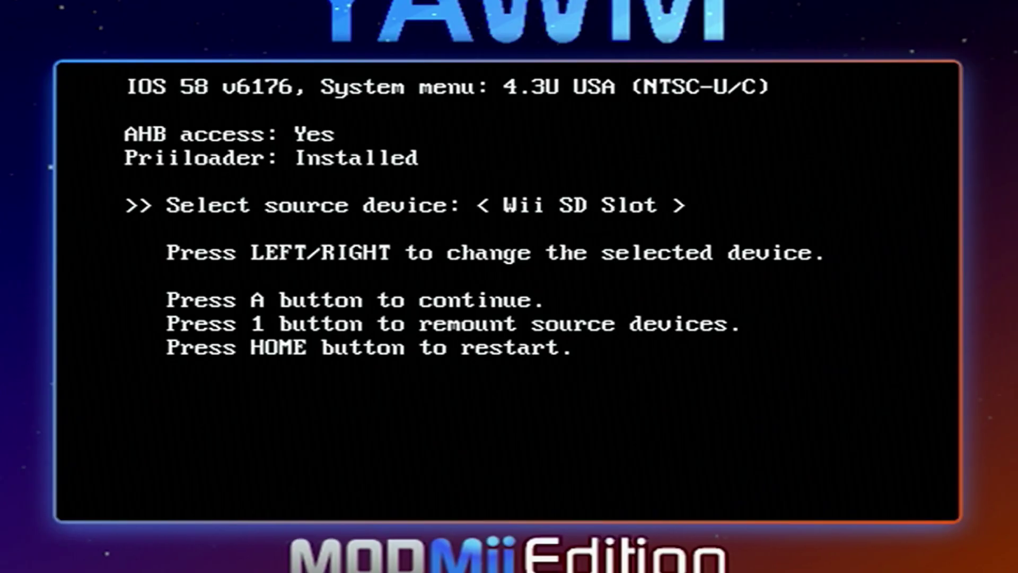
{"action": "key", "text": "Return"}
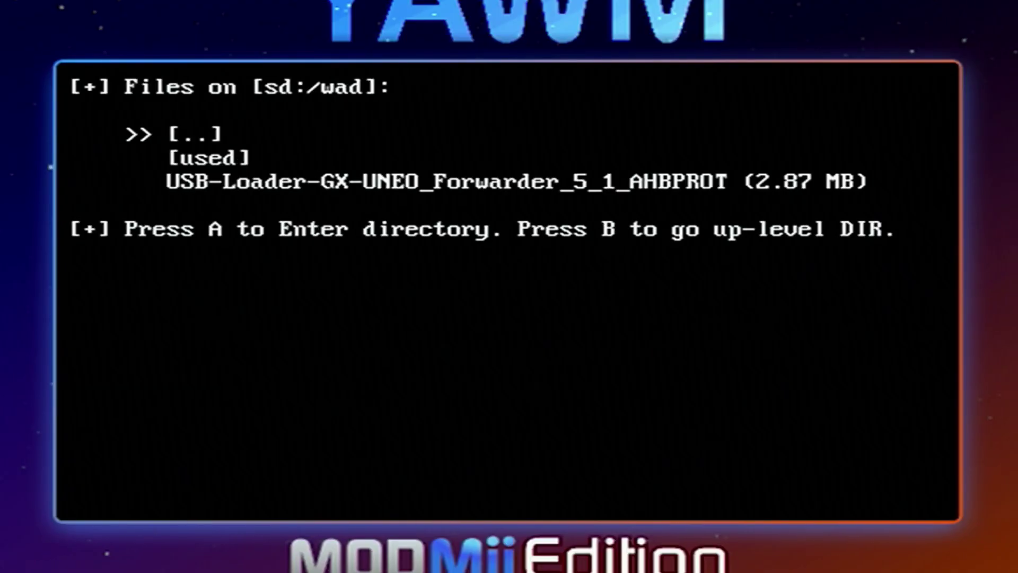
Install the USB-Loader-GX-UNEO_Forwarder_5_1_AHBPROT WAD from the wad folder and return to the file list
{"action": "key", "text": "Down"}
{"action": "key", "text": "Down"}
{"action": "key", "text": "Return"}
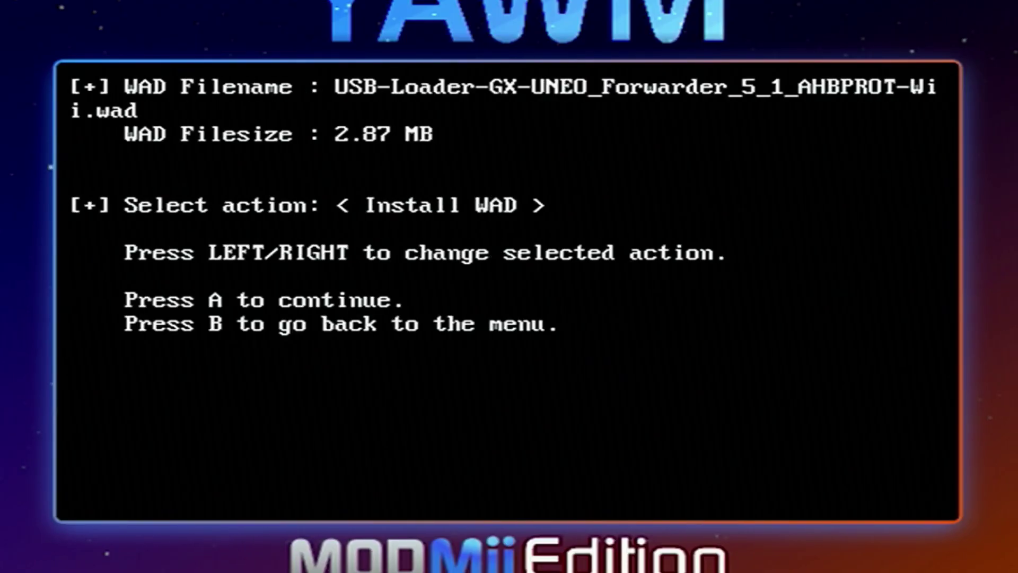
{"action": "key", "text": "Return"}
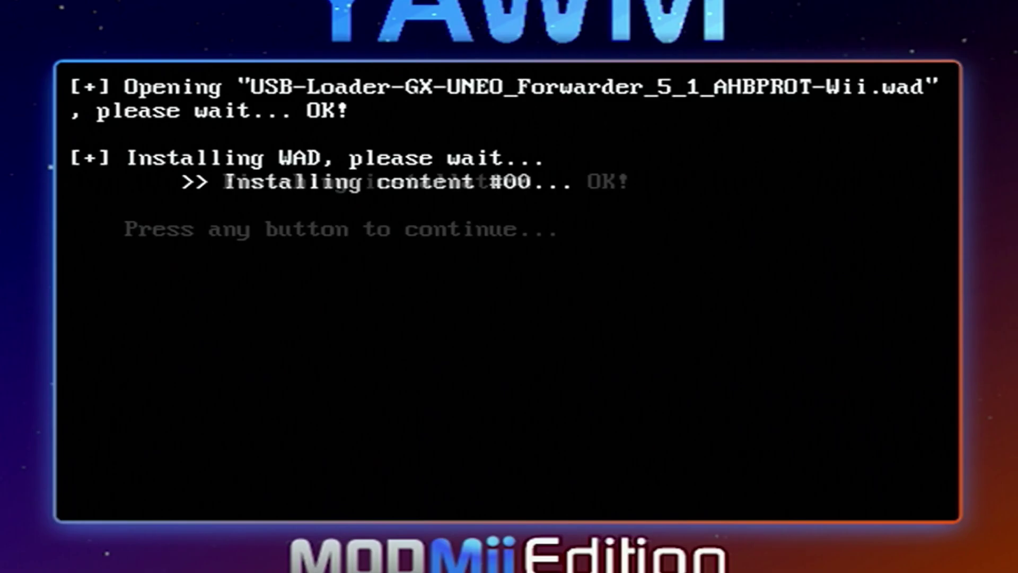
{"action": "key", "text": "Return"}
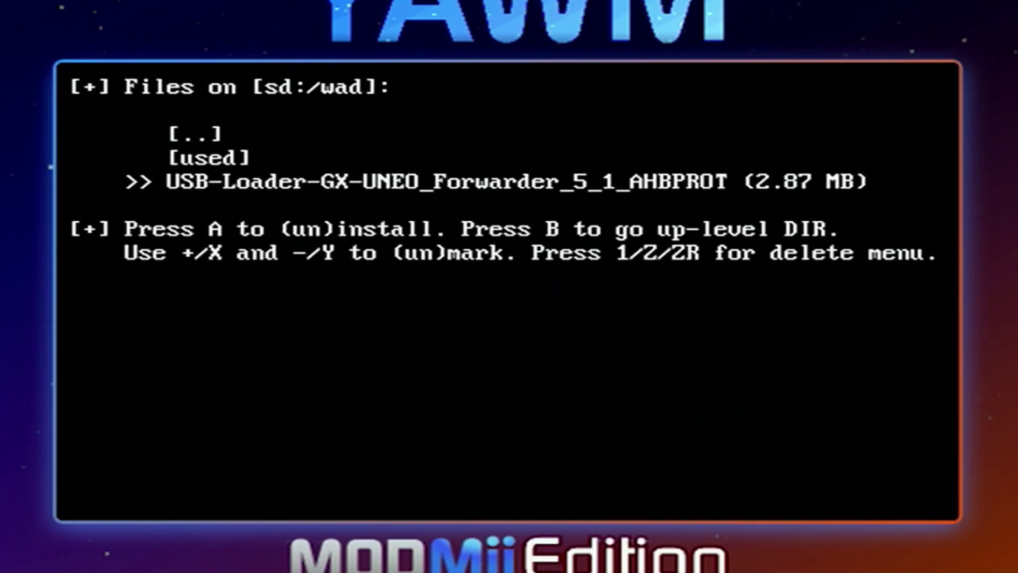
Leave YAWM ModMii Edition and exit the Homebrew Channel to the System Menu
{"action": "key", "text": "Home"}
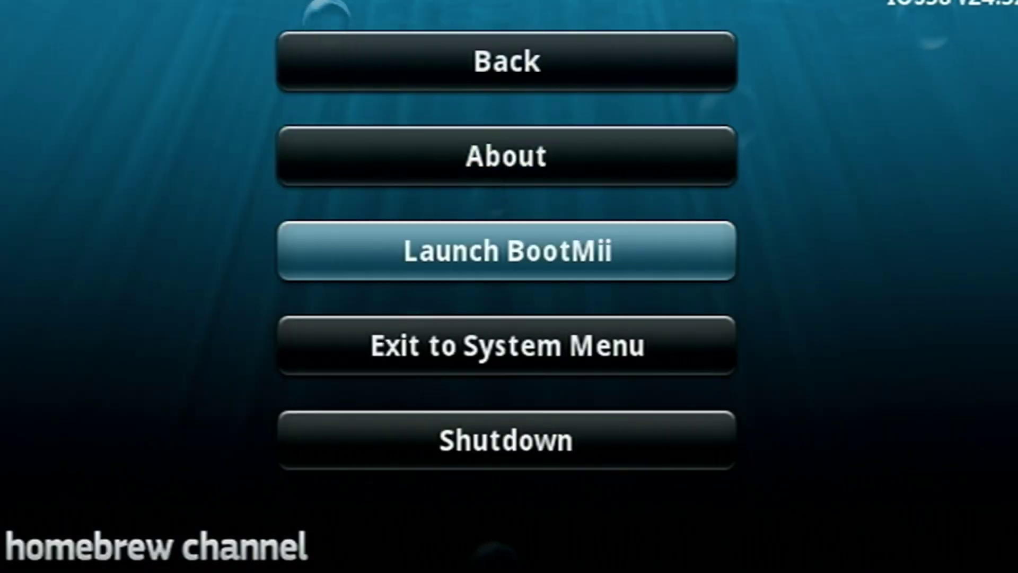
{"action": "key", "text": "Down"}
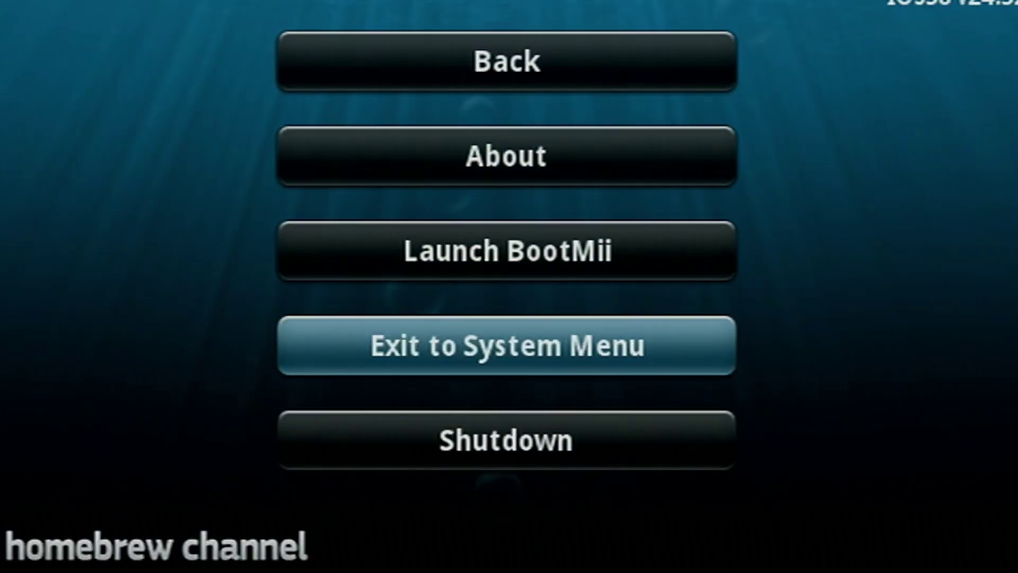
{"action": "key", "text": "Return"}
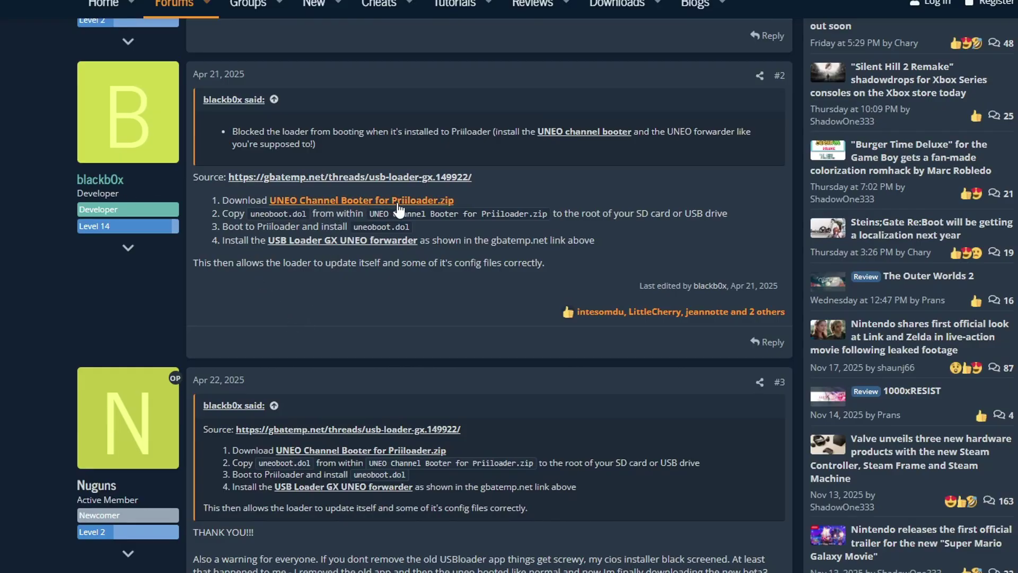
Download UNEO Channel Booter for Priiloader.zip from the forum post, close the browser, and switch to File Explorer
{"action": "left_click", "coordinate": [303, 208]}
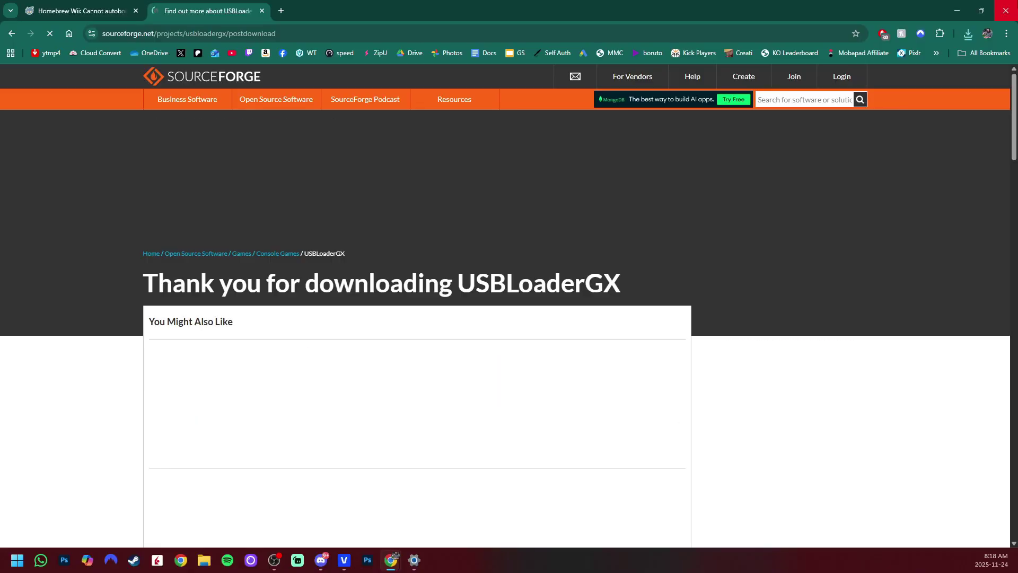
{"action": "left_click", "coordinate": [1006, 10]}
{"action": "key", "text": "super+e"}
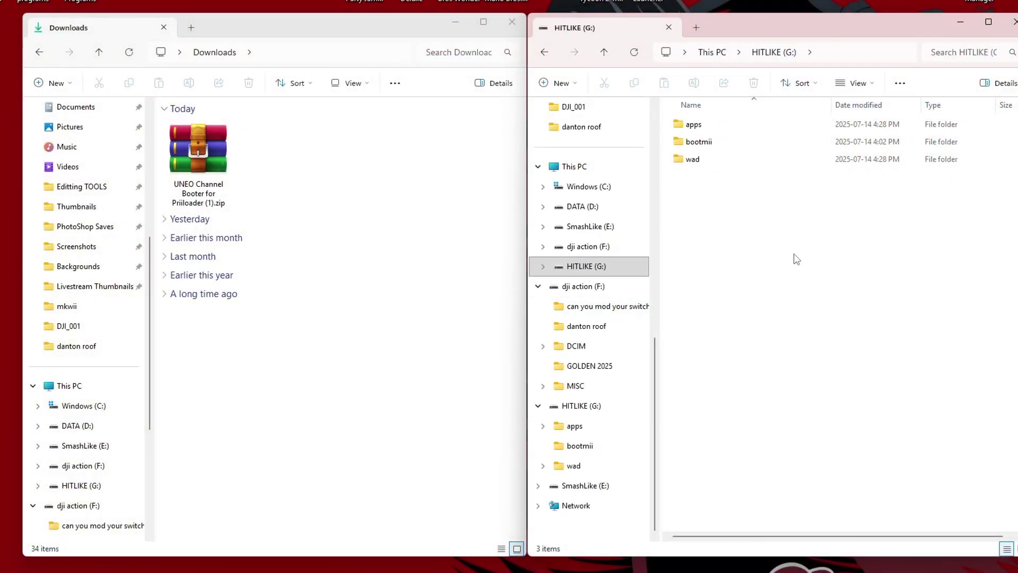
Extract uneoboot.dol from the UNEO Channel Booter archive to the root of HITLIKE (G:), and delete the archive
{"action": "double_click", "coordinate": [213, 161]}
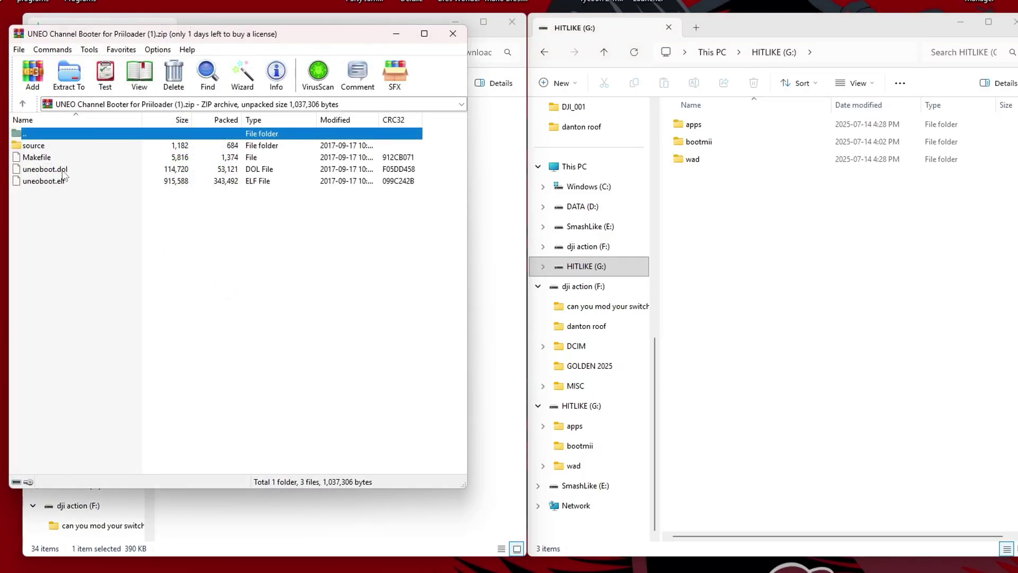
{"action": "left_click_drag", "start_coordinate": [59, 175], "coordinate": [741, 251]}
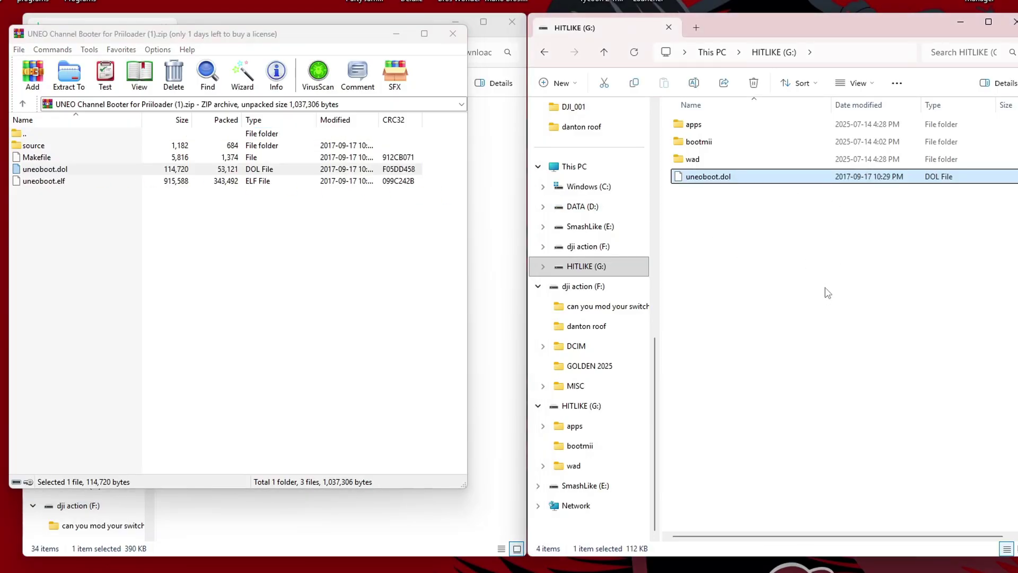
{"action": "left_click", "coordinate": [404, 305]}
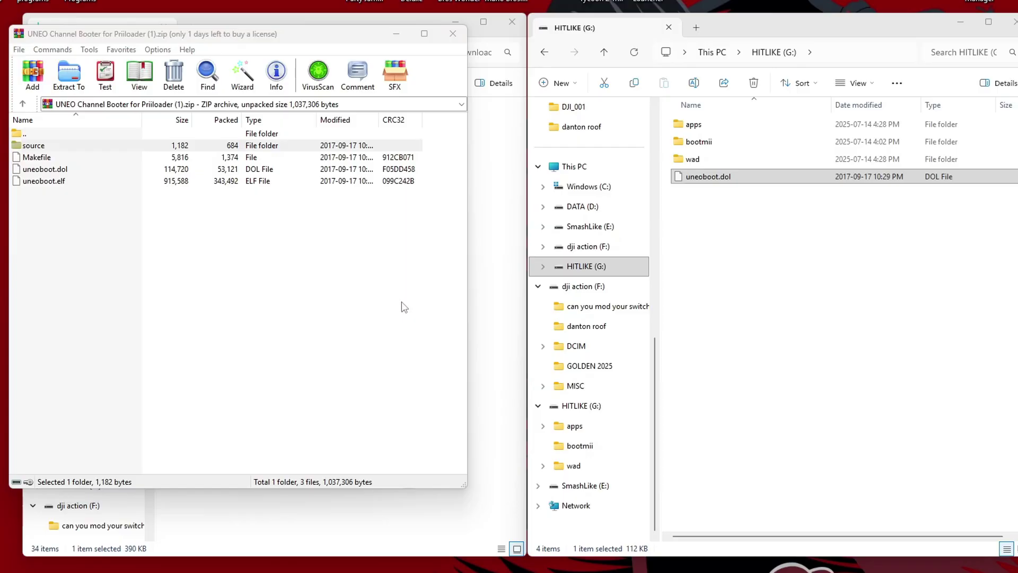
{"action": "left_click", "coordinate": [453, 37]}
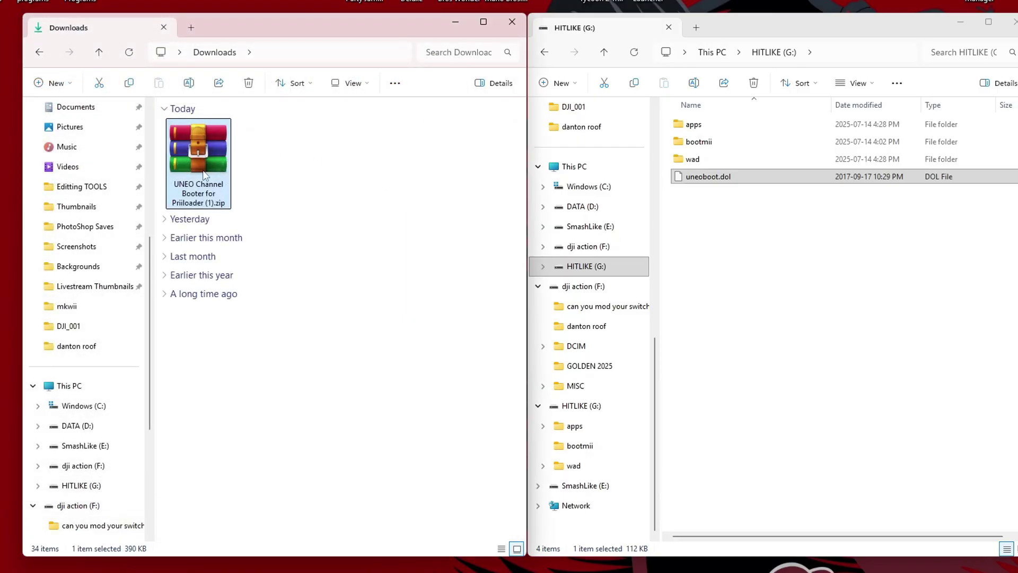
{"action": "key", "text": "Delete"}
{"action": "key", "text": "alt+F4"}
{"action": "double_click", "coordinate": [823, 37]}
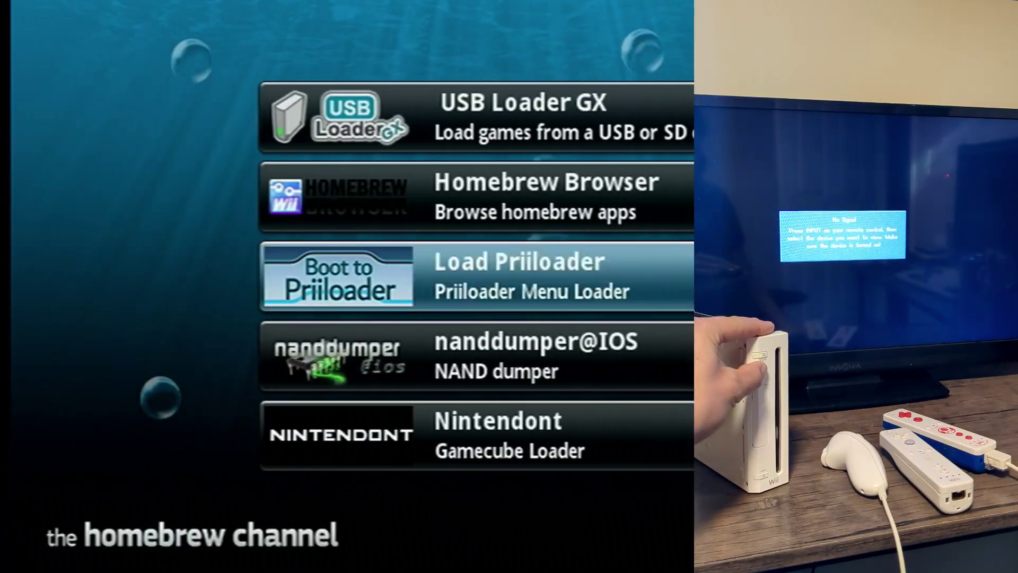
Launch Load Priiloader from the Homebrew Channel on the Wii and open Load/Install File
{"action": "left_click", "coordinate": [575, 247]}
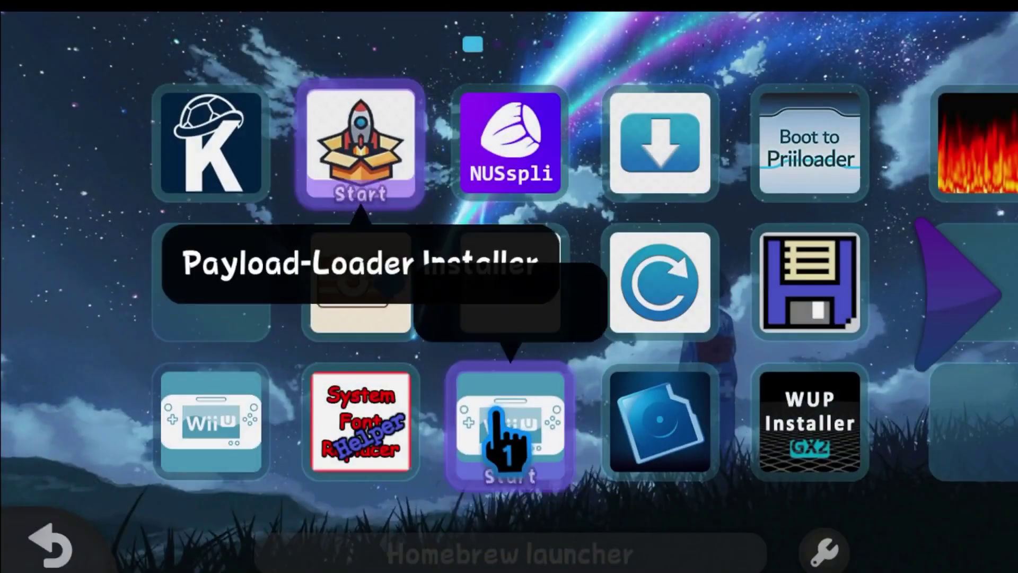
{"action": "left_click", "coordinate": [838, 183]}
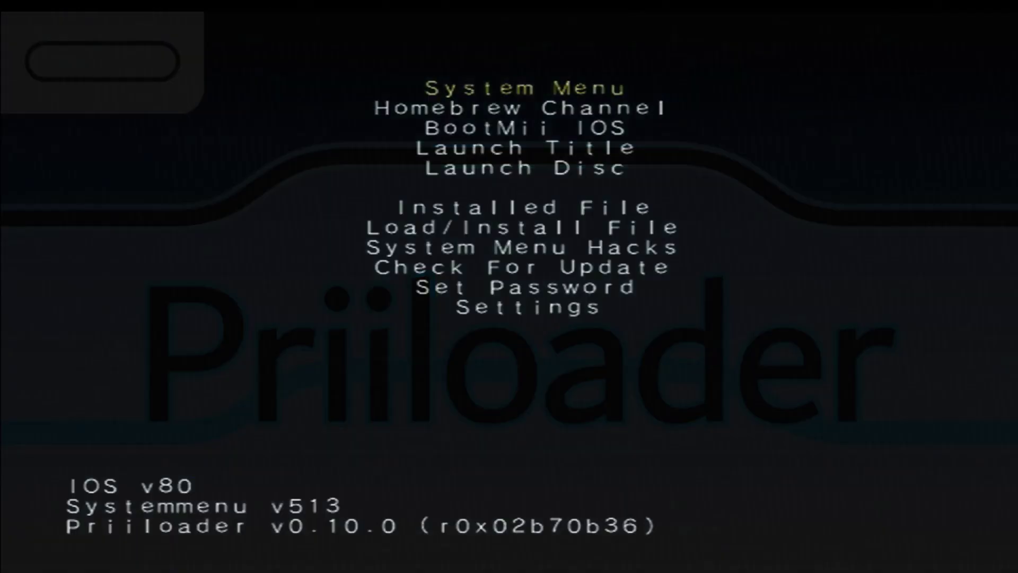
{"action": "key", "text": "Down"}
{"action": "key", "text": "Down"}
{"action": "key", "text": "Down"}
{"action": "key", "text": "Down"}
{"action": "key", "text": "Down"}
{"action": "key", "text": "Down"}
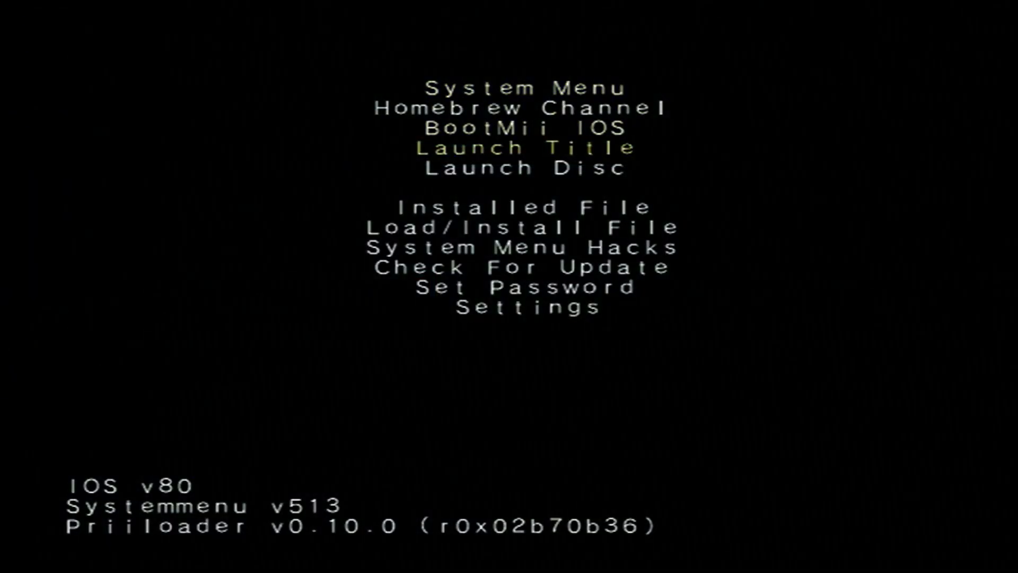
{"action": "key", "text": "Return"}
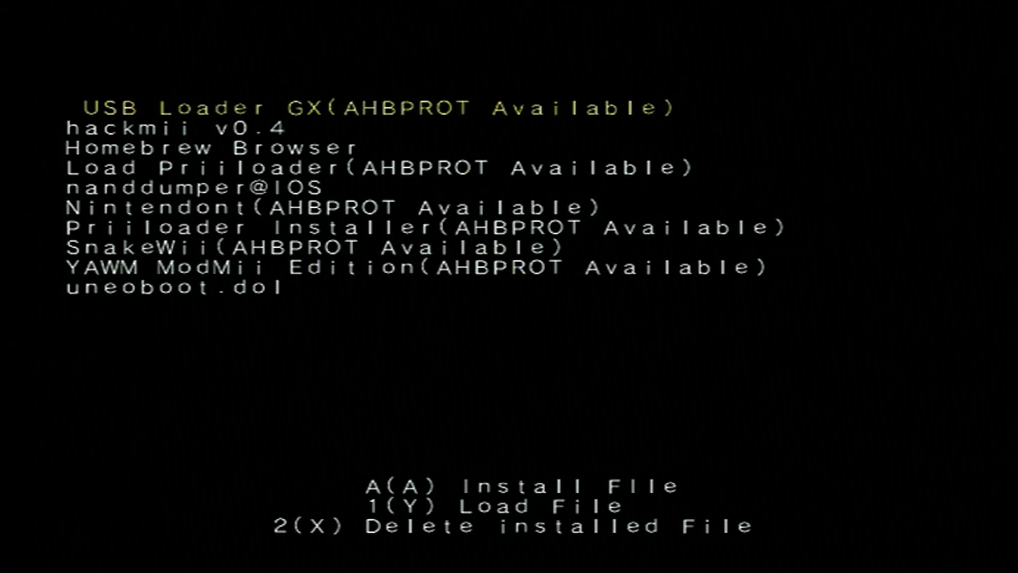
Install uneoboot.dol into Priiloader and leave the file list
{"action": "key", "text": "Down"}
{"action": "key", "text": "Down"}
{"action": "key", "text": "Down"}
{"action": "key", "text": "Down"}
{"action": "key", "text": "Down"}
{"action": "key", "text": "Down"}
{"action": "key", "text": "Down"}
{"action": "key", "text": "Down"}
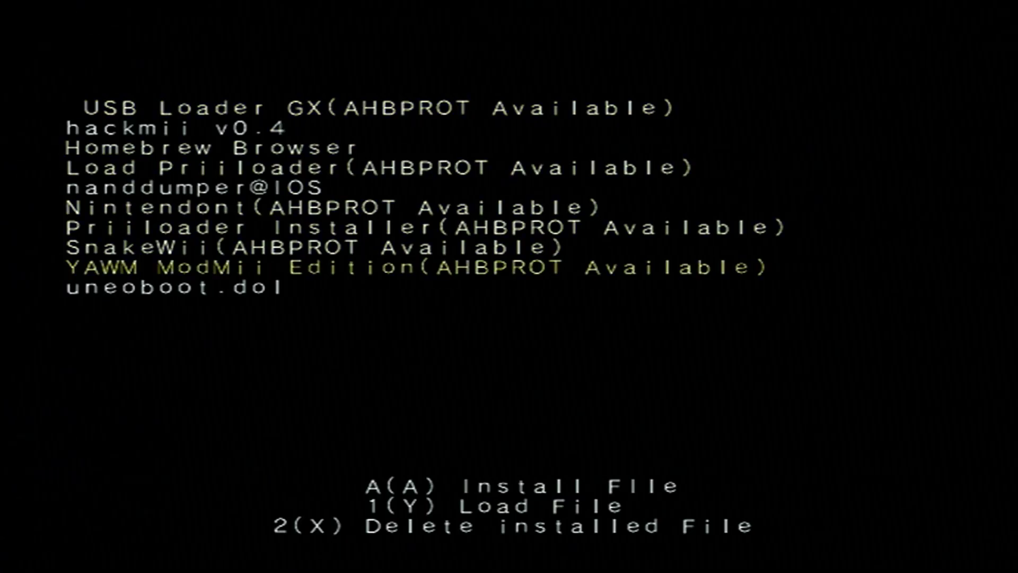
{"action": "key", "text": "Down"}
{"action": "key", "text": "Return"}
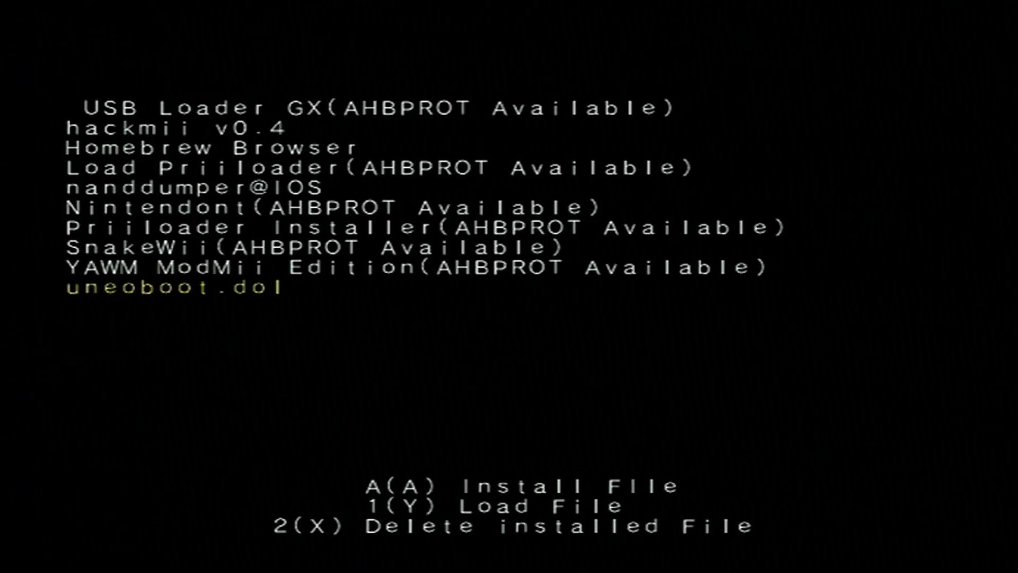
{"action": "key", "text": "Escape"}
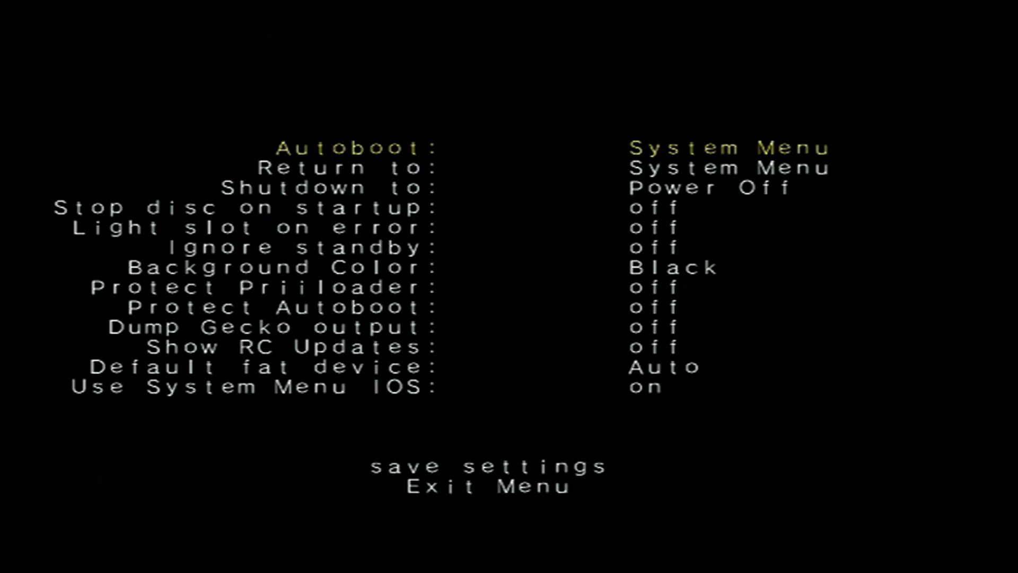
Set Autoboot to Installed File in the Priiloader settings
{"action": "key", "text": "Right"}
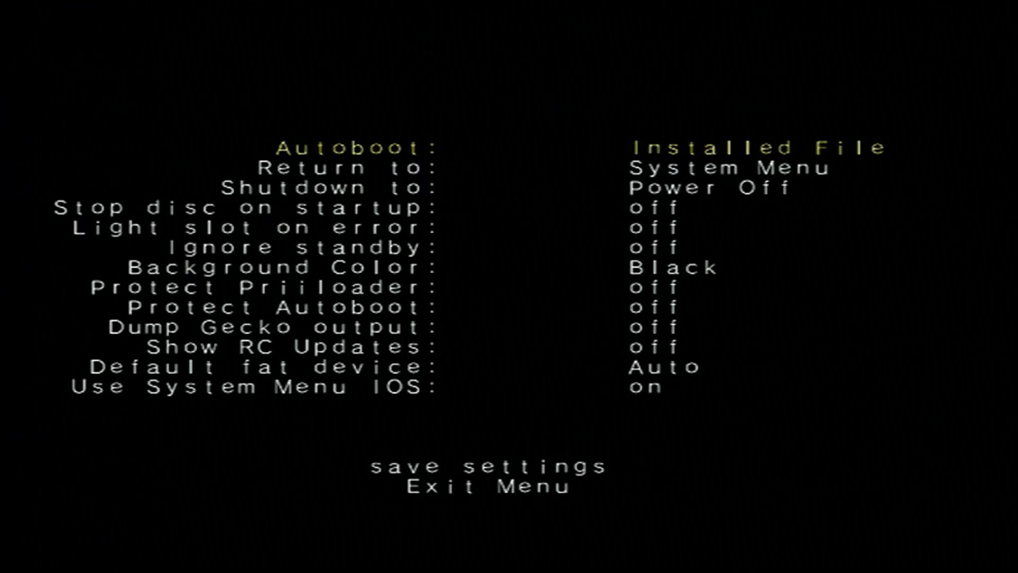
{"action": "key", "text": "Right"}
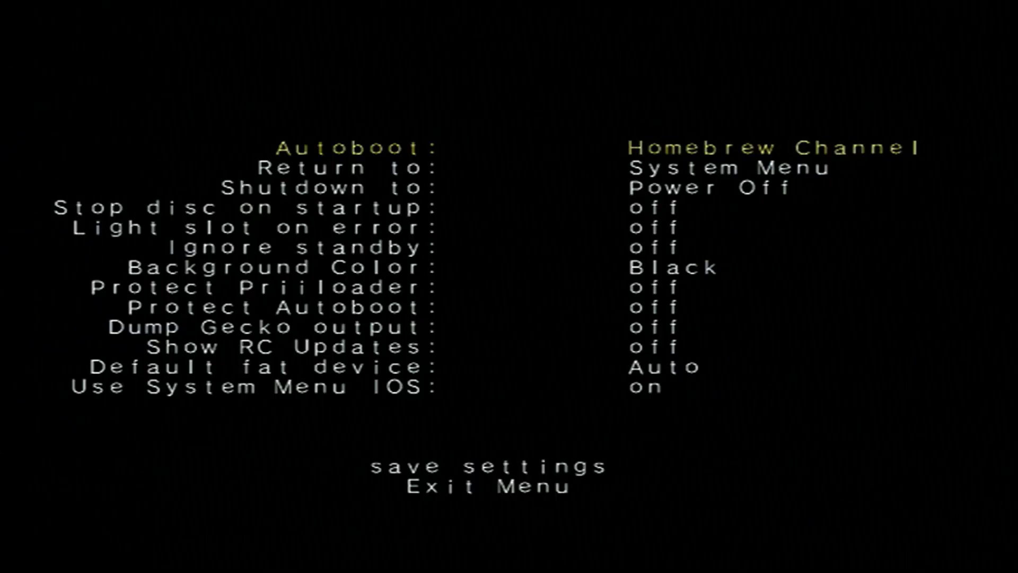
{"action": "key", "text": "Right"}
{"action": "key", "text": "Right"}
{"action": "key", "text": "Right"}
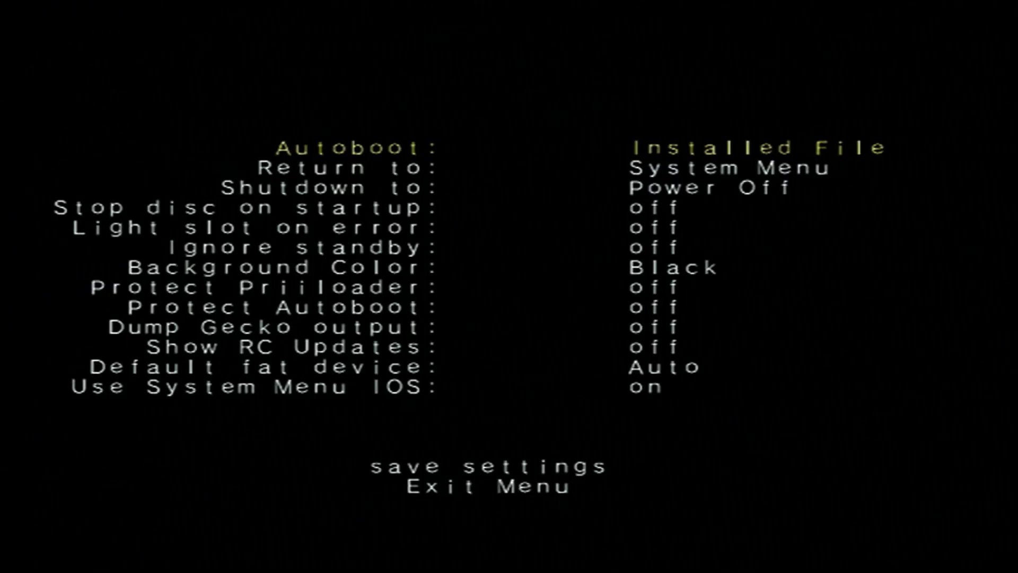
Try White as the Priiloader background color and switch it back to Black
{"action": "key", "text": "Down"}
{"action": "key", "text": "Down"}
{"action": "key", "text": "Down"}
{"action": "key", "text": "Down"}
{"action": "key", "text": "Down"}
{"action": "key", "text": "Down"}
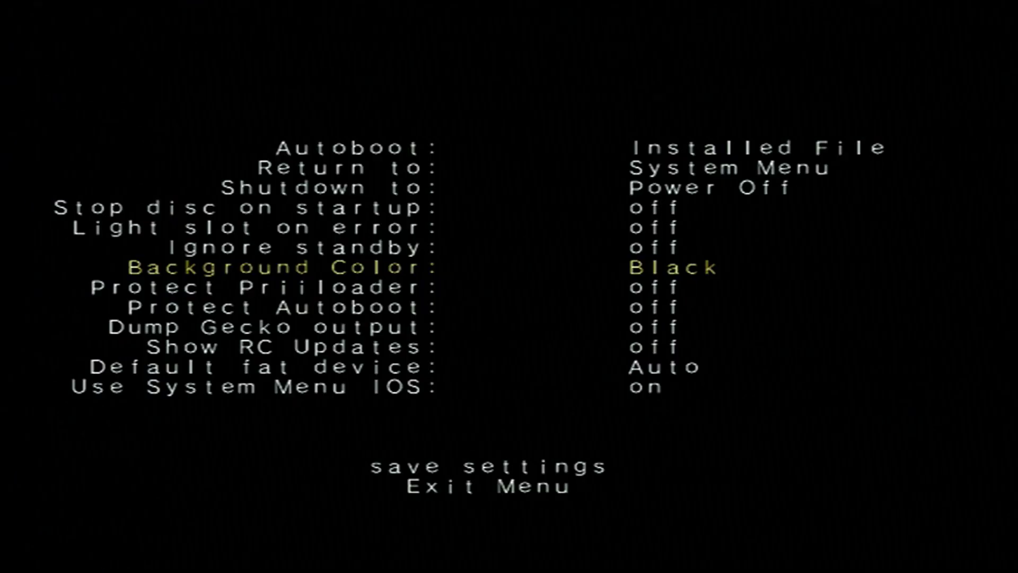
{"action": "key", "text": "Right"}
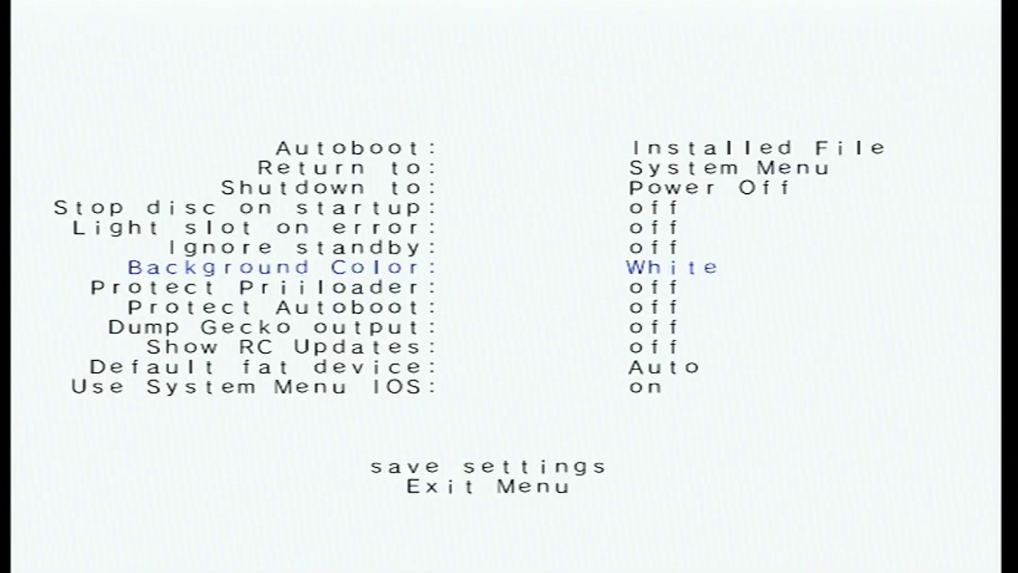
{"action": "key", "text": "Left"}
Save the Priiloader settings and exit to the main menu
{"action": "key", "text": "Up"}
{"action": "key", "text": "Up"}
{"action": "key", "text": "Up"}
{"action": "key", "text": "Up"}
{"action": "key", "text": "Up"}
{"action": "key", "text": "Up"}
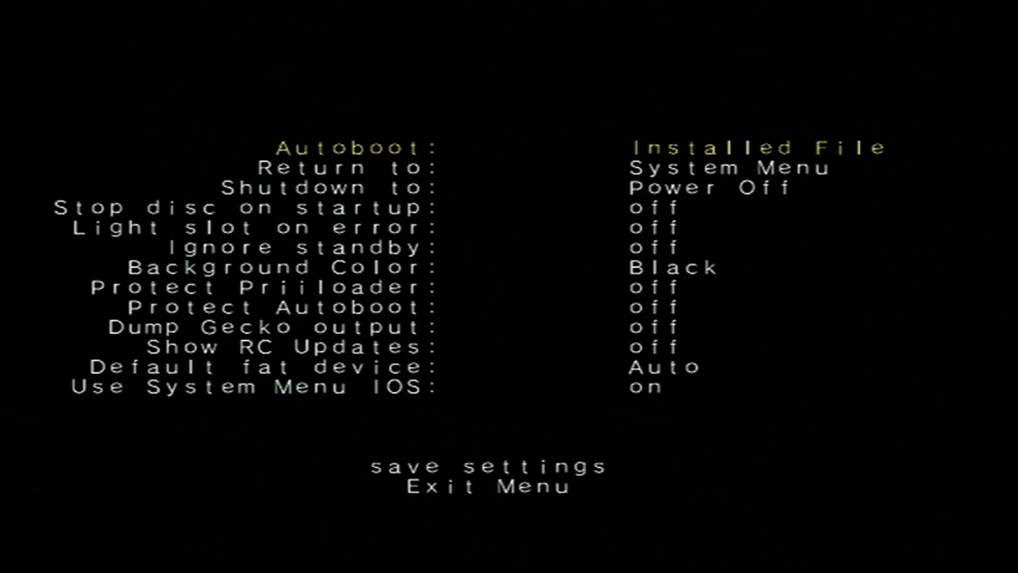
{"action": "key", "text": "Up"}
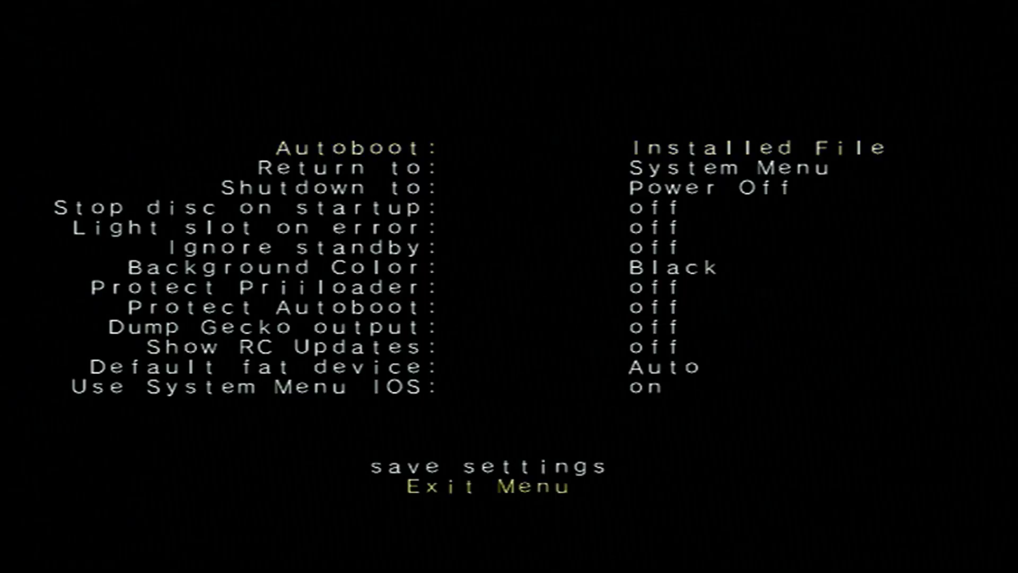
{"action": "key", "text": "Up"}
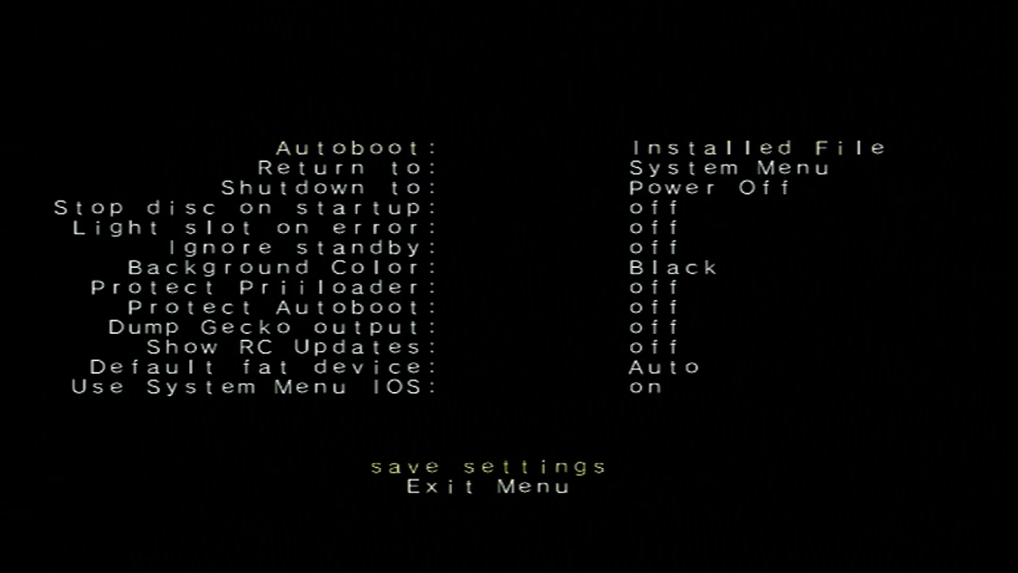
{"action": "key", "text": "Return"}
{"action": "key", "text": "Down"}
{"action": "key", "text": "Return"}
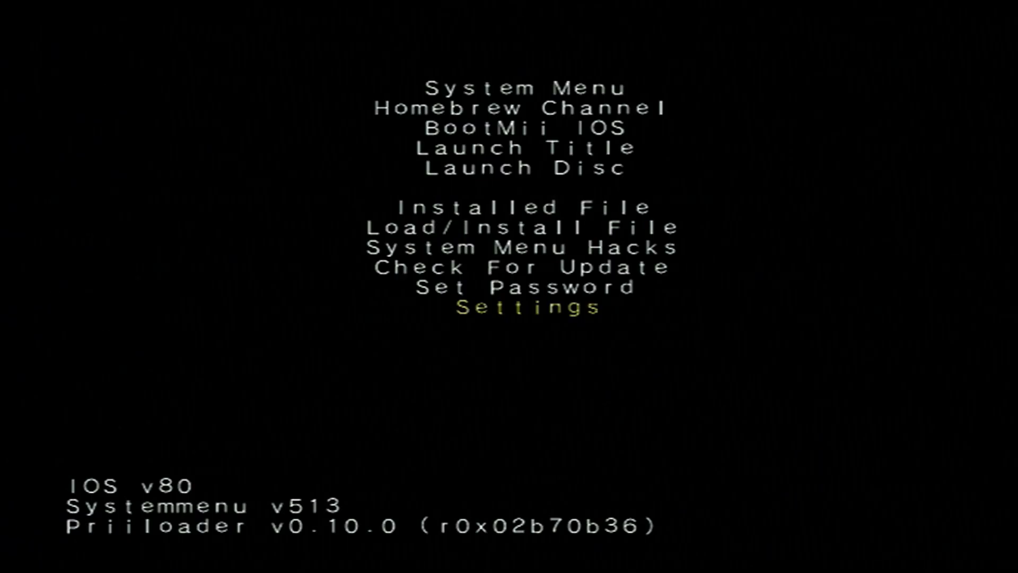
Reopen the Priiloader settings, switch Autoboot to System Menu, and leave the settings
{"action": "key", "text": "Down"}
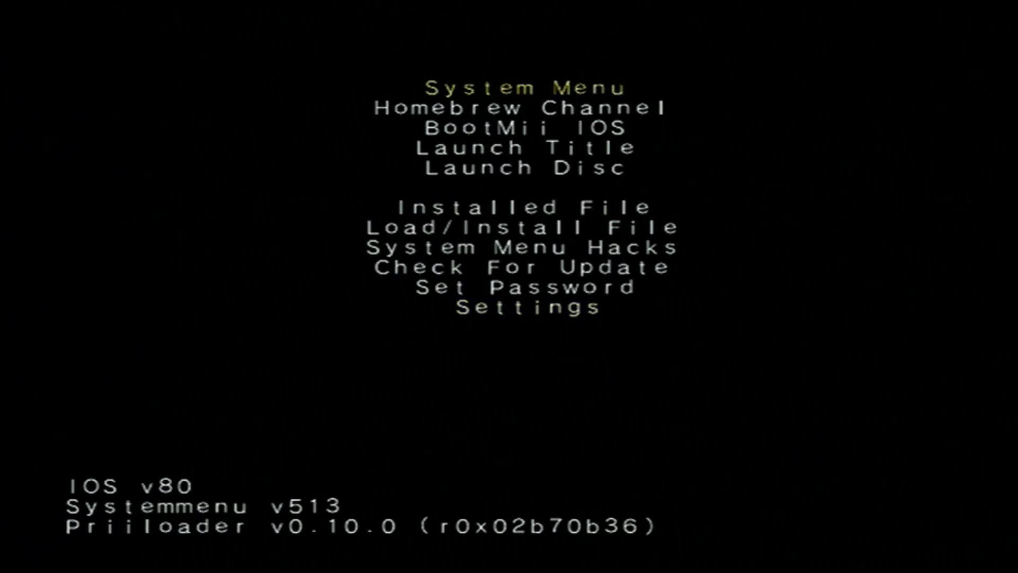
{"action": "key", "text": "Down"}
{"action": "key", "text": "Down"}
{"action": "key", "text": "Down"}
{"action": "key", "text": "Down"}
{"action": "key", "text": "Down"}
{"action": "key", "text": "Down"}
{"action": "key", "text": "Down"}
{"action": "key", "text": "Down"}
{"action": "key", "text": "Down"}
{"action": "key", "text": "Down"}
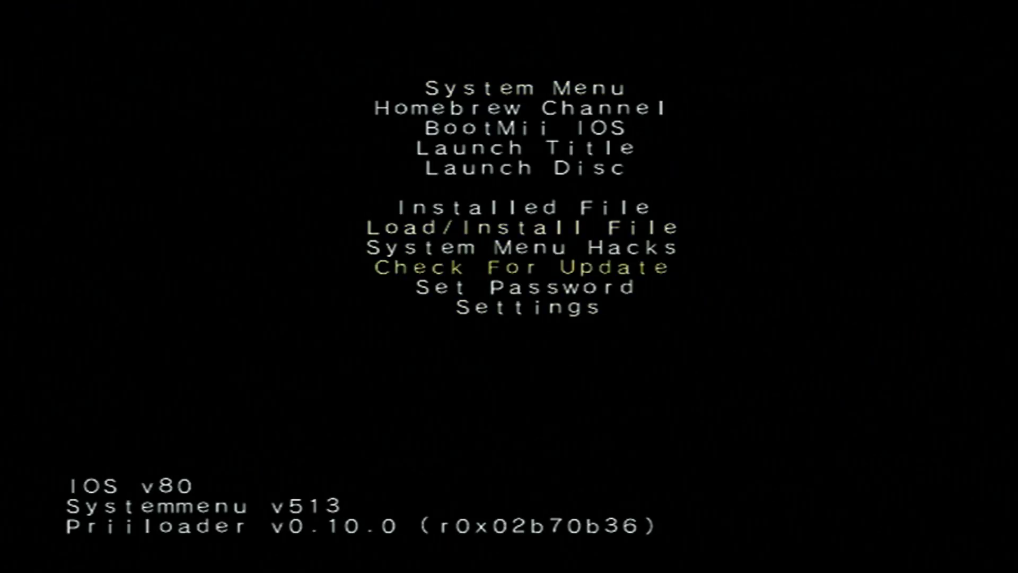
{"action": "key", "text": "Return"}
{"action": "key", "text": "Right"}
{"action": "key", "text": "Right"}
{"action": "key", "text": "Right"}
{"action": "key", "text": "Right"}
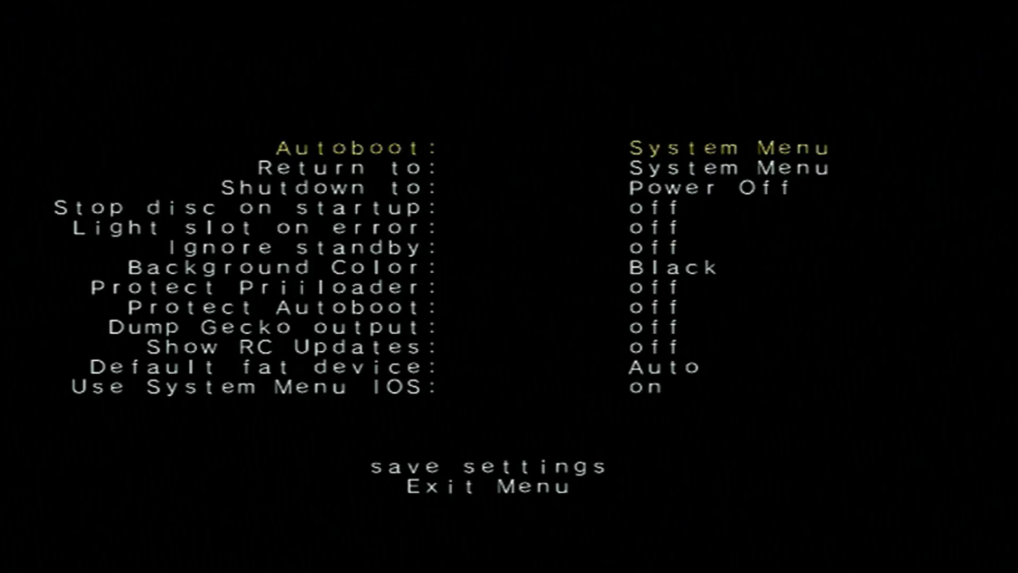
{"action": "key", "text": "Escape"}
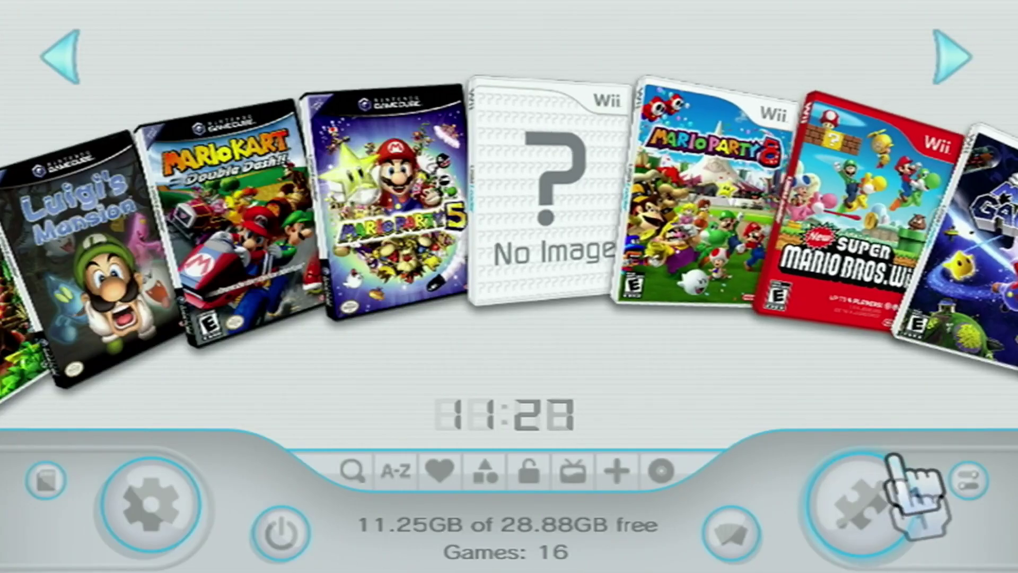
Enable NAND as an additional game source in USB Loader GX
{"action": "left_click", "coordinate": [957, 480]}
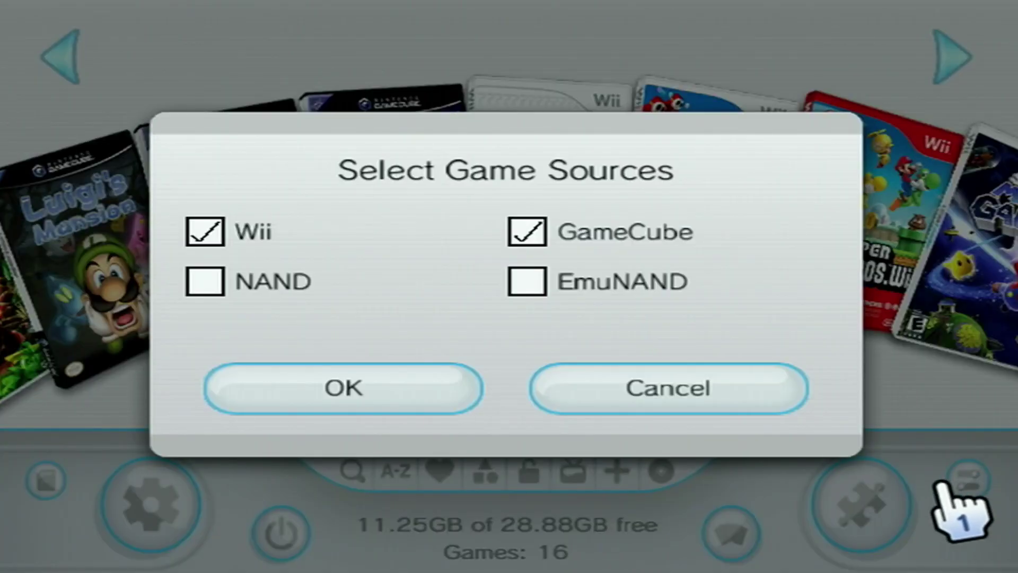
{"action": "left_click", "coordinate": [210, 278]}
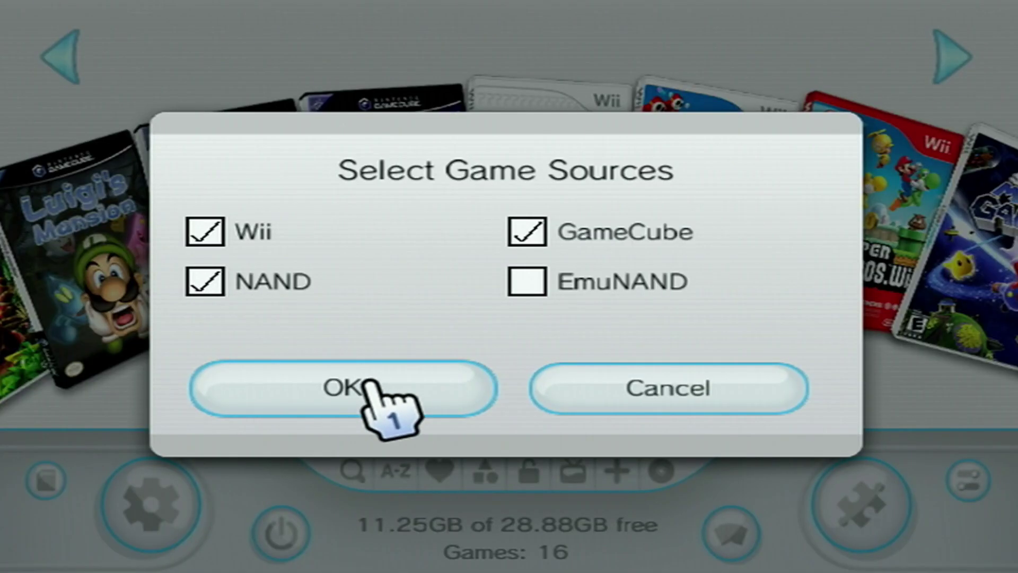
{"action": "left_click", "coordinate": [337, 383]}
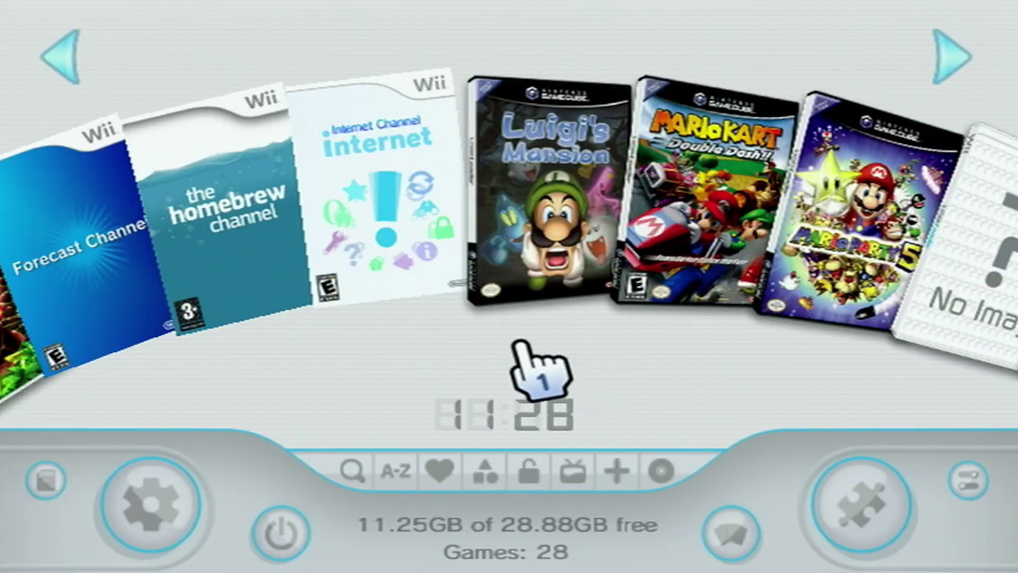
Browse the game covers, view the details of The Legend of Zelda, and return to the cover carousel
{"action": "left_click_drag", "start_coordinate": [243, 273], "coordinate": [795, 260]}
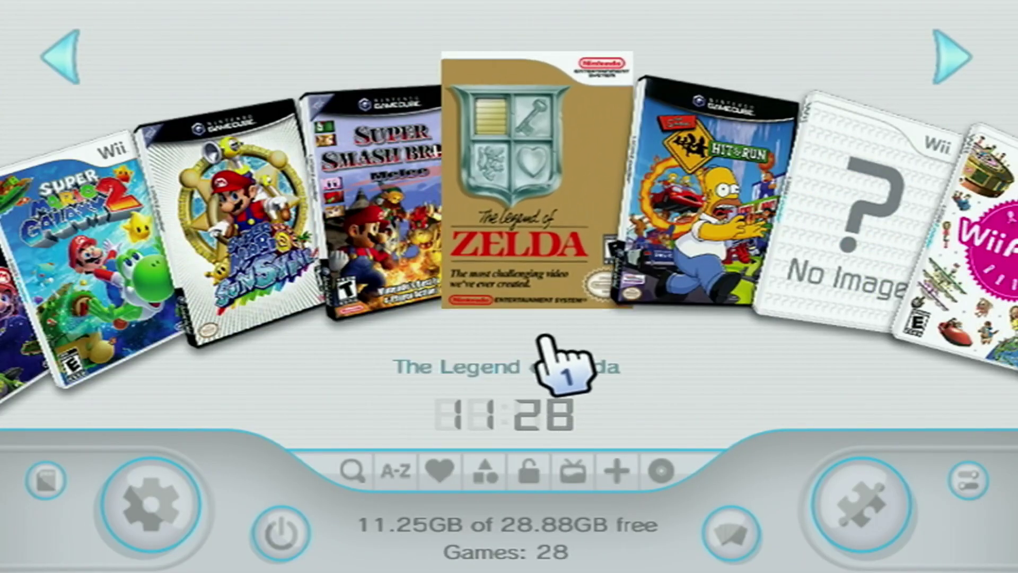
{"action": "left_click", "coordinate": [499, 168]}
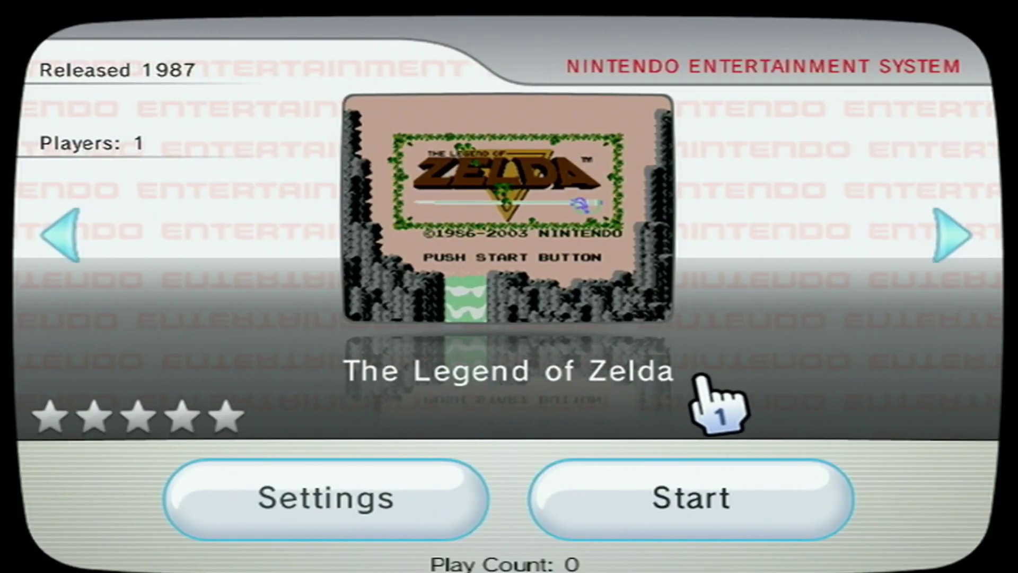
{"action": "key", "text": "Escape"}
{"action": "key", "text": "Left"}
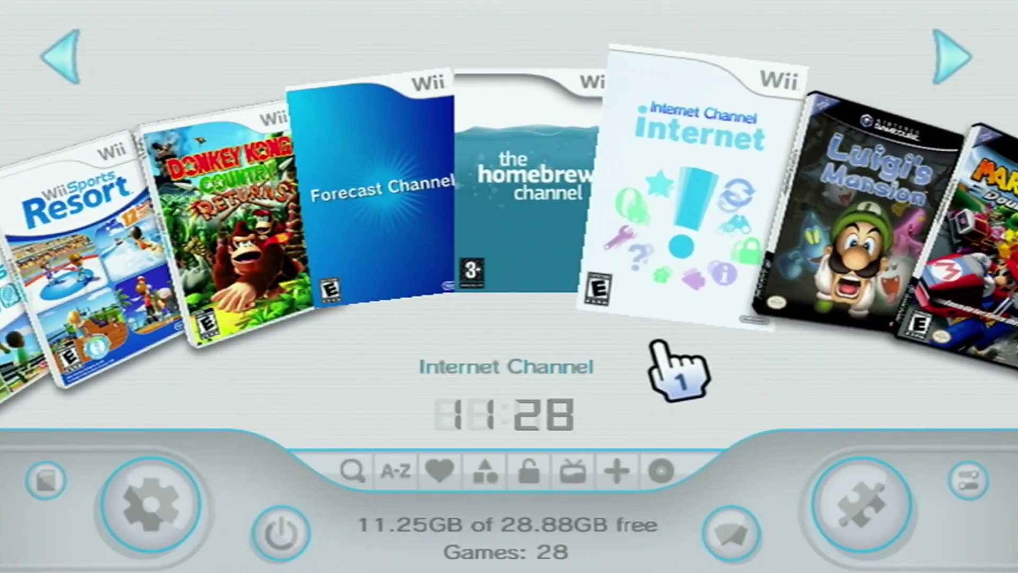
{"action": "key", "text": "Left"}
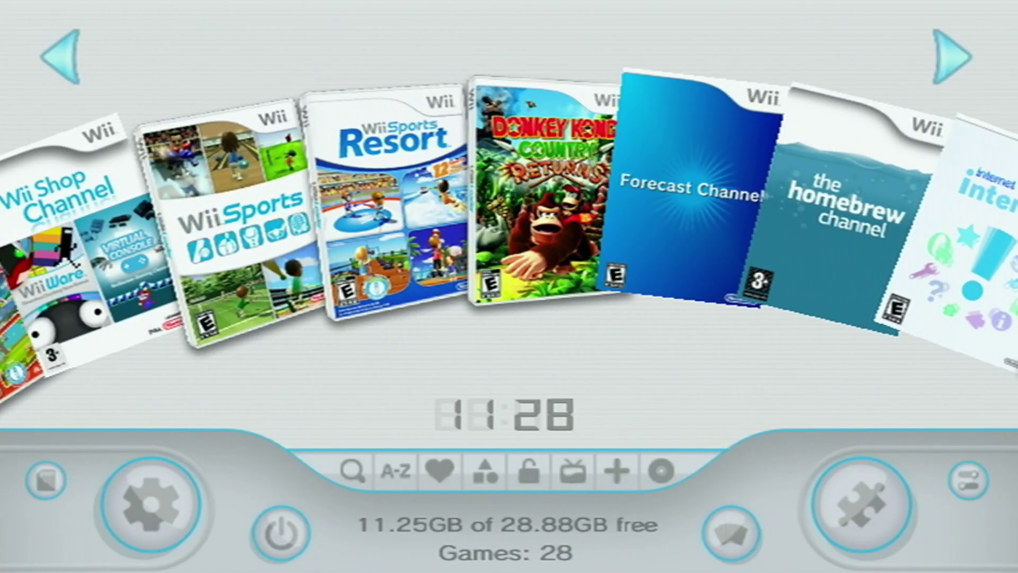